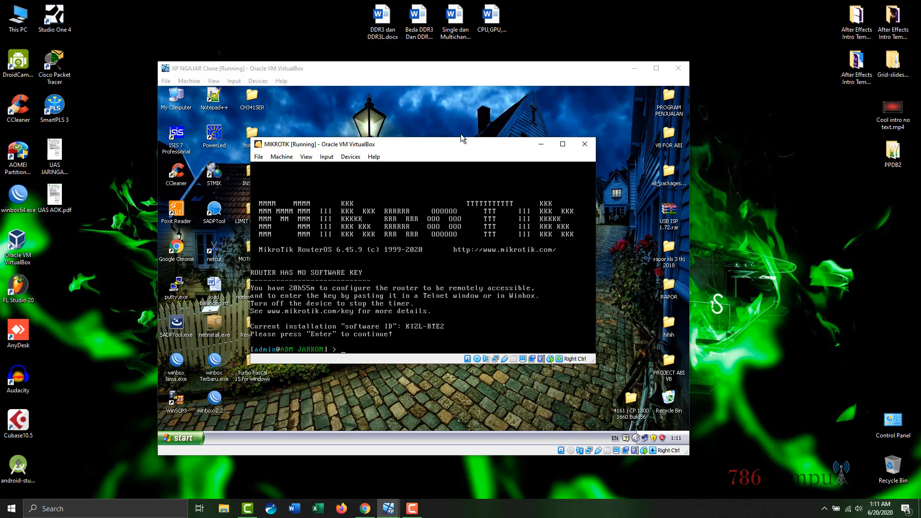
Minimize the MIKROTIK virtual machine window and reposition the XP NGAJAR Clone window on the host desktop
left_click_drag(454, 146, 532, 111)
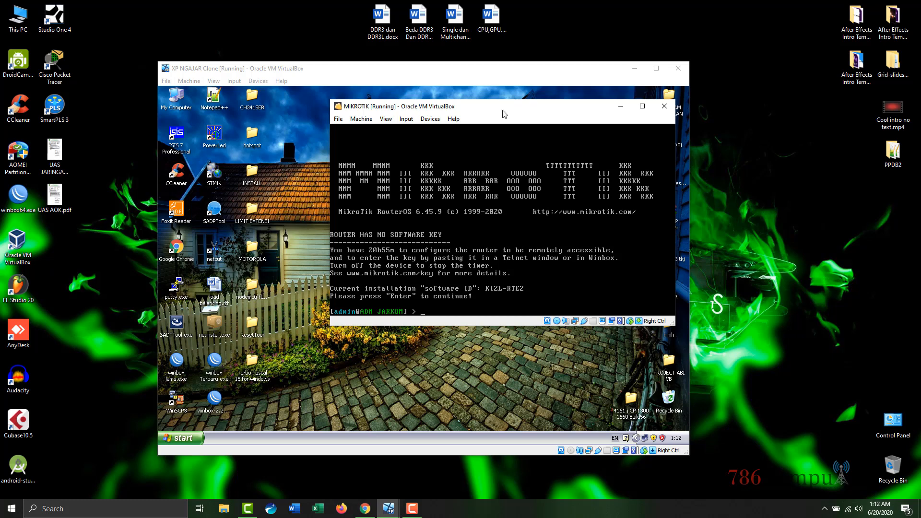
left_click_drag(504, 112, 421, 141)
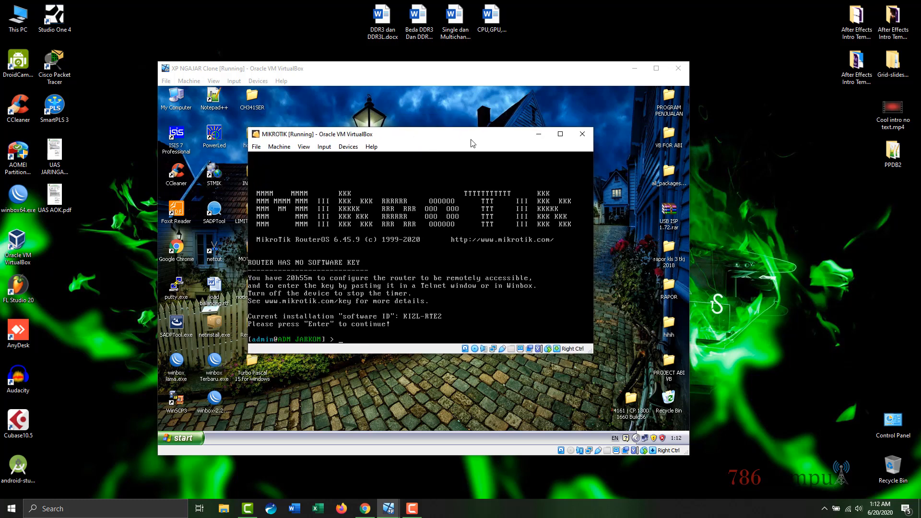
left_click(538, 135)
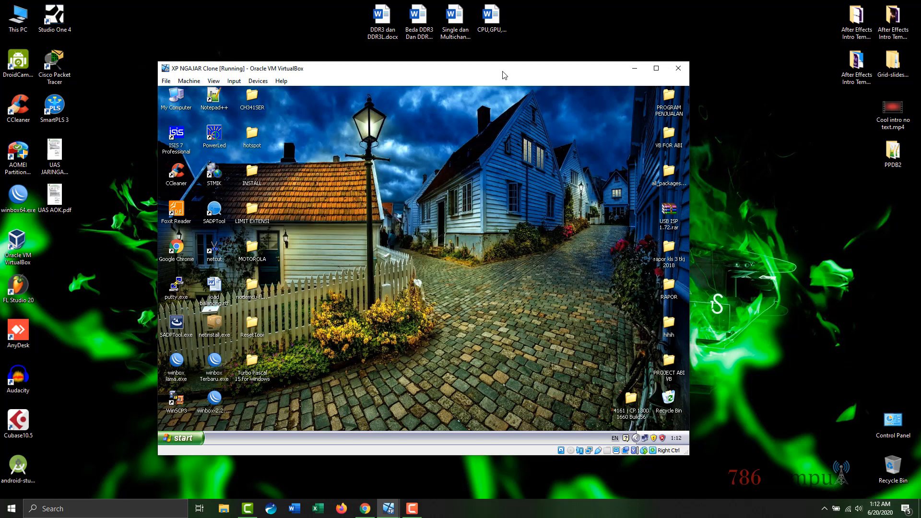
left_click_drag(501, 74, 518, 72)
right_click(487, 125)
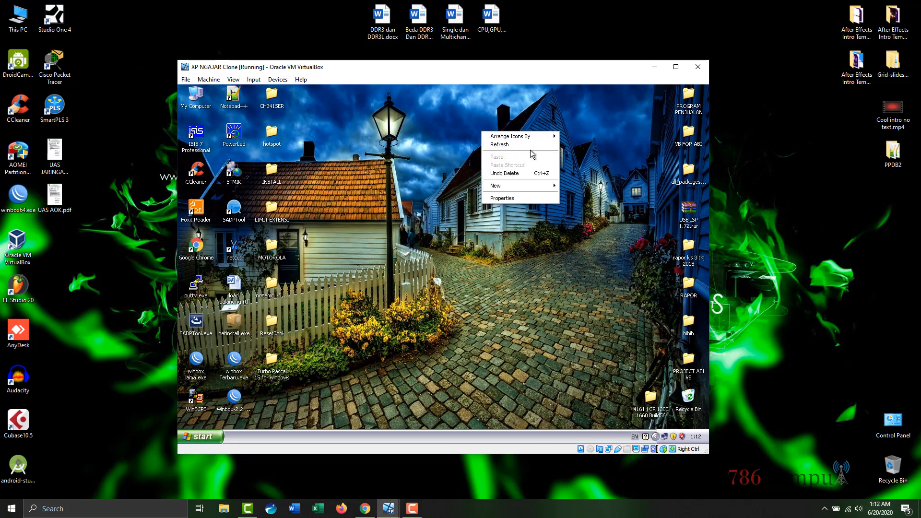
left_click(504, 170)
left_click(240, 368)
right_click(403, 218)
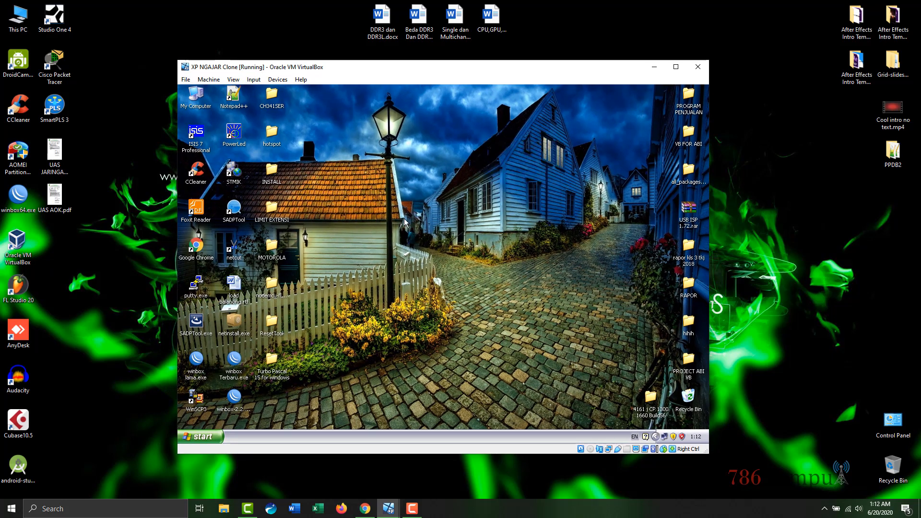
left_click(421, 232)
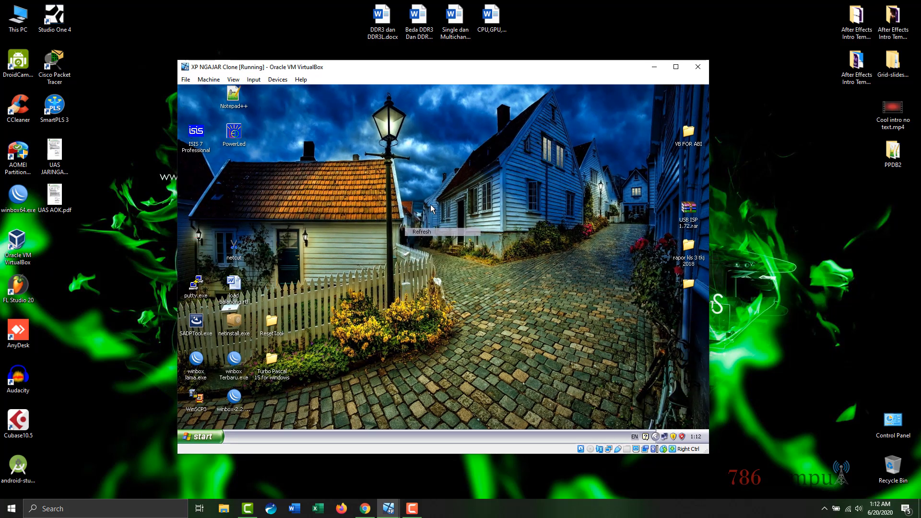
Launch winbox Terbaru.exe from the XP desktop and move its window clear of the desktop shortcuts
double_click(239, 366)
left_click_drag(333, 93, 410, 116)
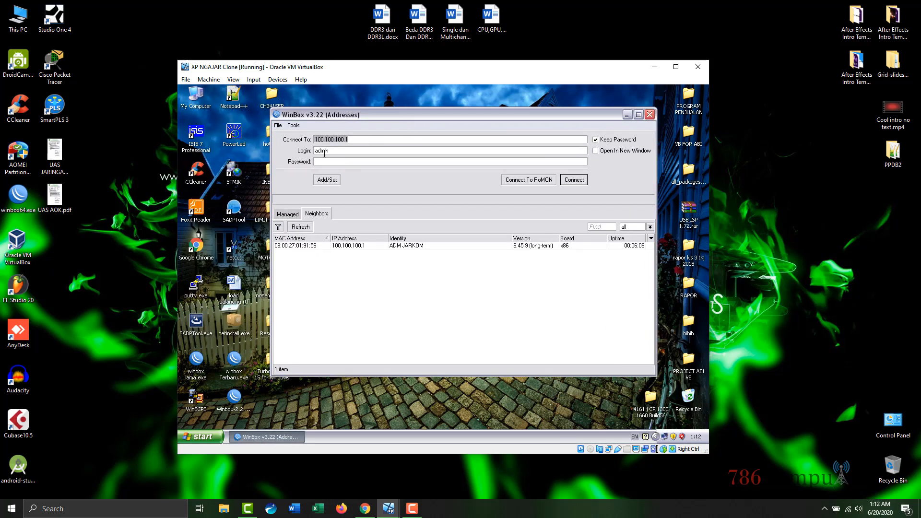
left_click(572, 180)
Check the XP client's IP address and default gateway in the Local Area Connection status
right_click(664, 436)
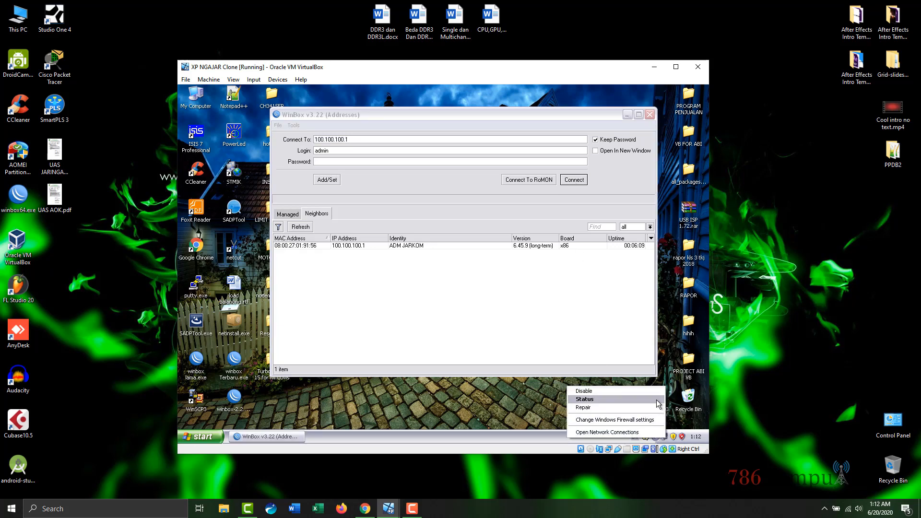
left_click(660, 399)
left_click(401, 180)
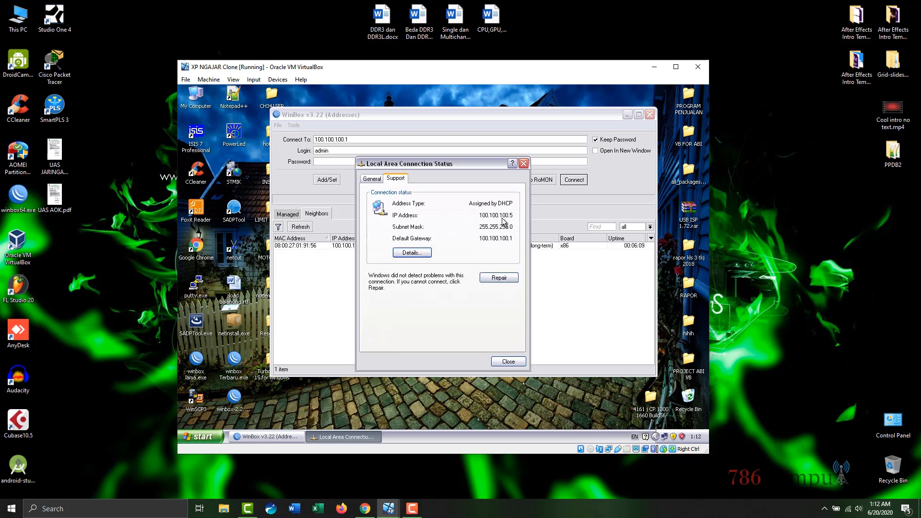
left_click(523, 164)
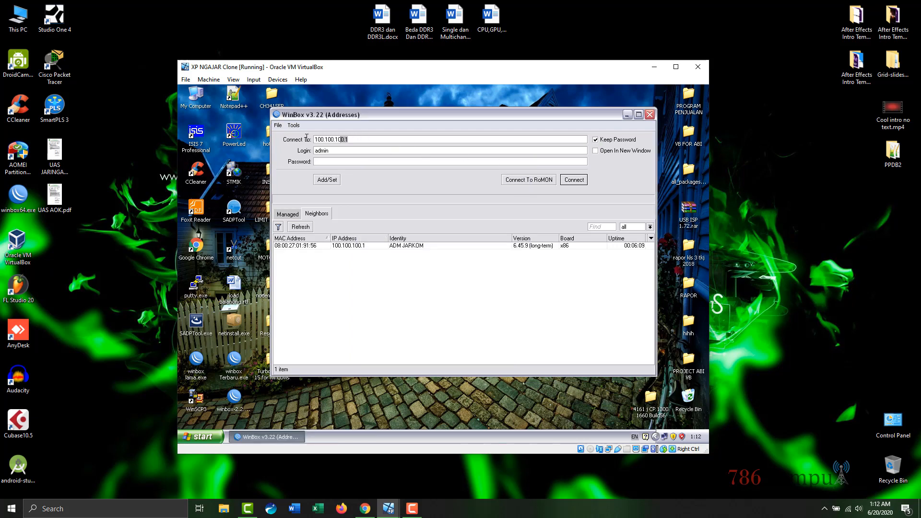
Connect to the router at 100.100.100.1 as admin and open its firewall filter rules
left_click(572, 181)
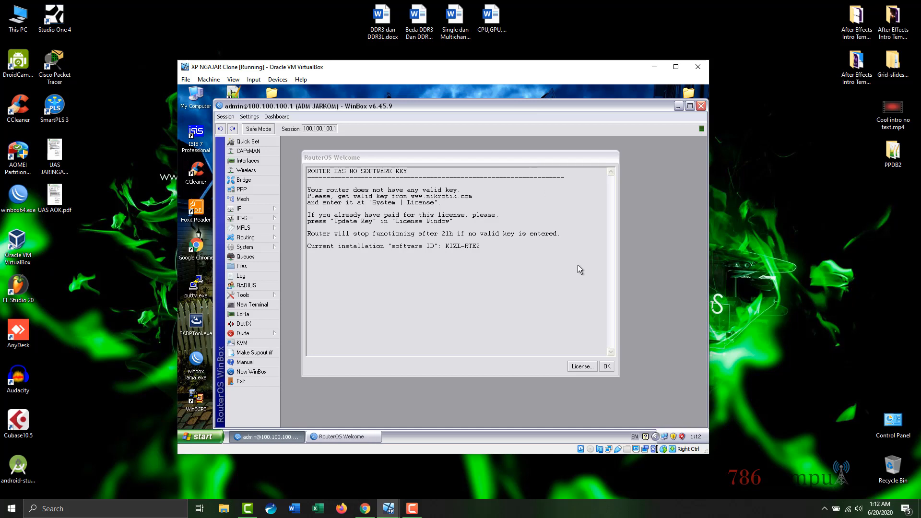
left_click(605, 367)
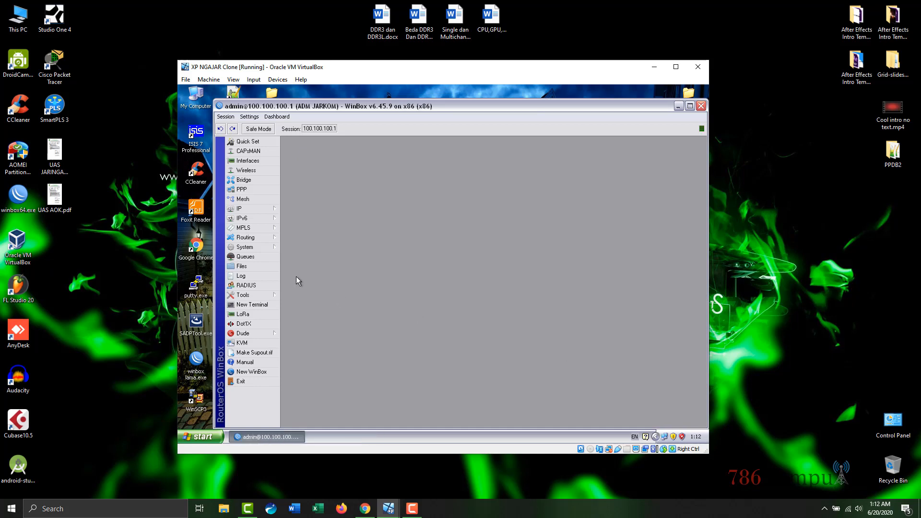
left_click(260, 211)
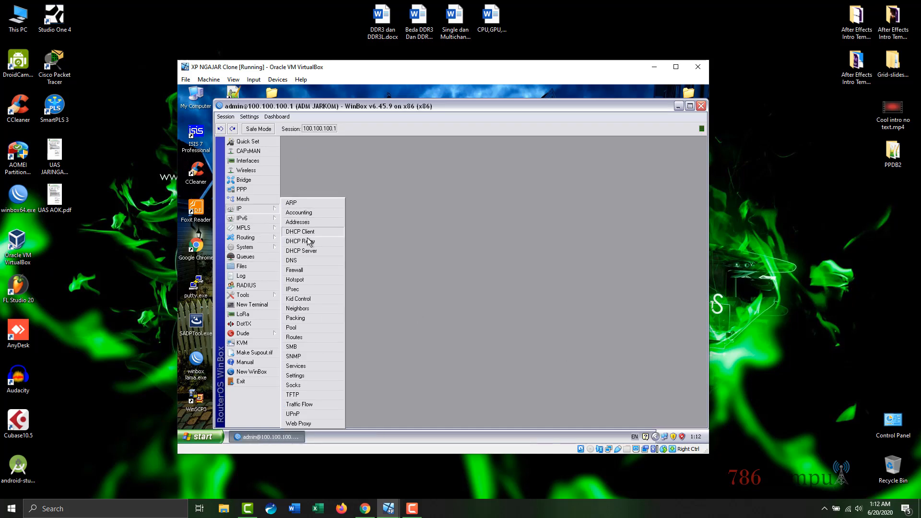
left_click(310, 270)
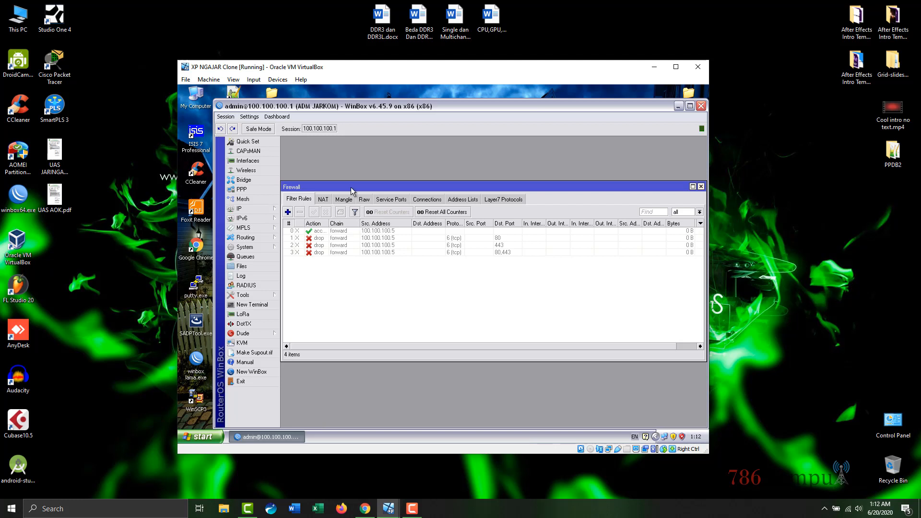
Review the existing filter rules, examining the advanced and general settings of the drop rule for ports 80,443
left_click(367, 232)
left_click(362, 239)
left_click(360, 247)
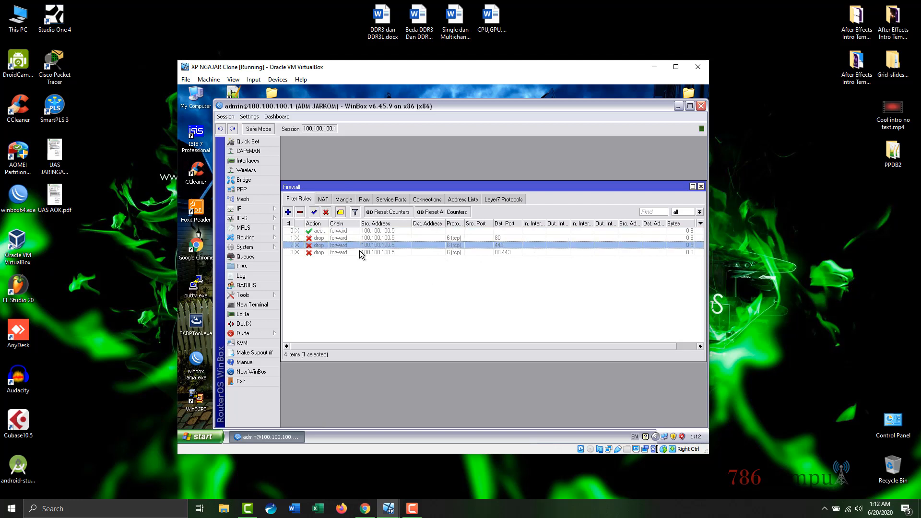
left_click(360, 251)
left_click(373, 268)
double_click(375, 253)
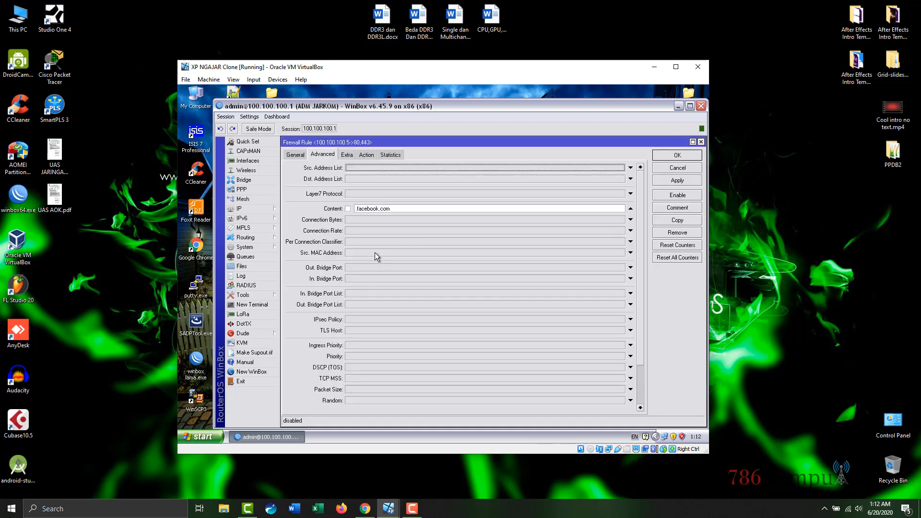
left_click(299, 154)
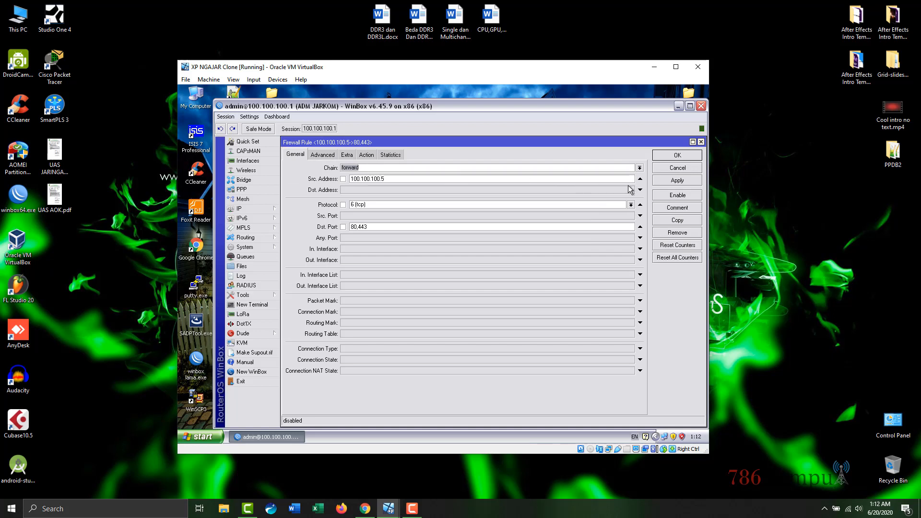
left_click(671, 170)
Delete the drop filter rule for destination ports 80,443
left_click(451, 288)
left_click(319, 253)
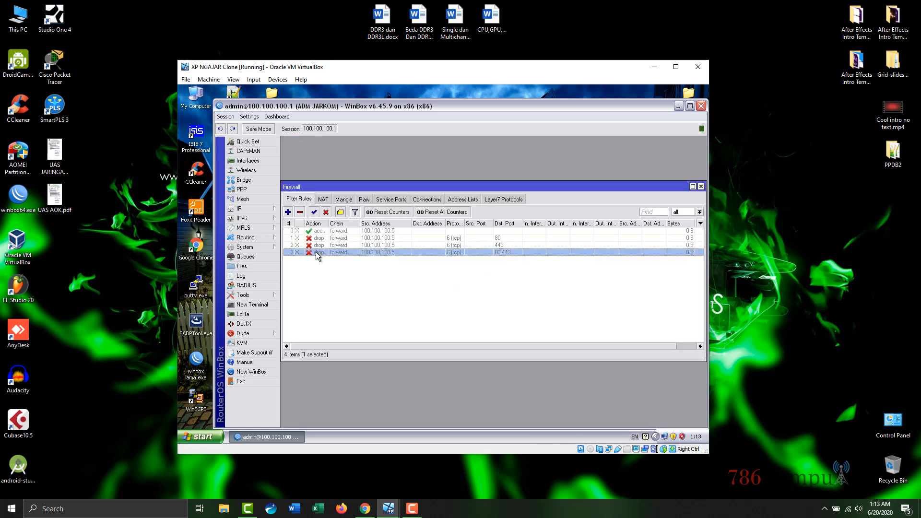
left_click(302, 212)
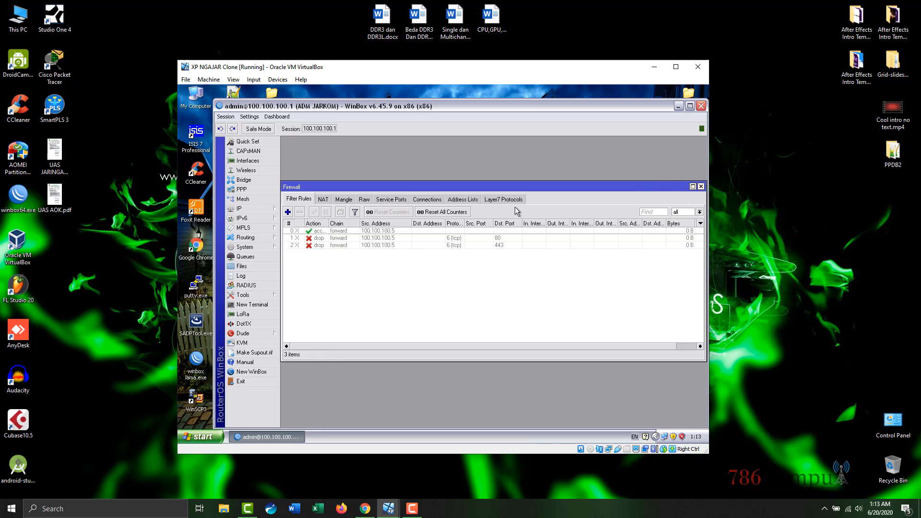
Open facebook.com in Google Chrome on the XP client
left_click(197, 437)
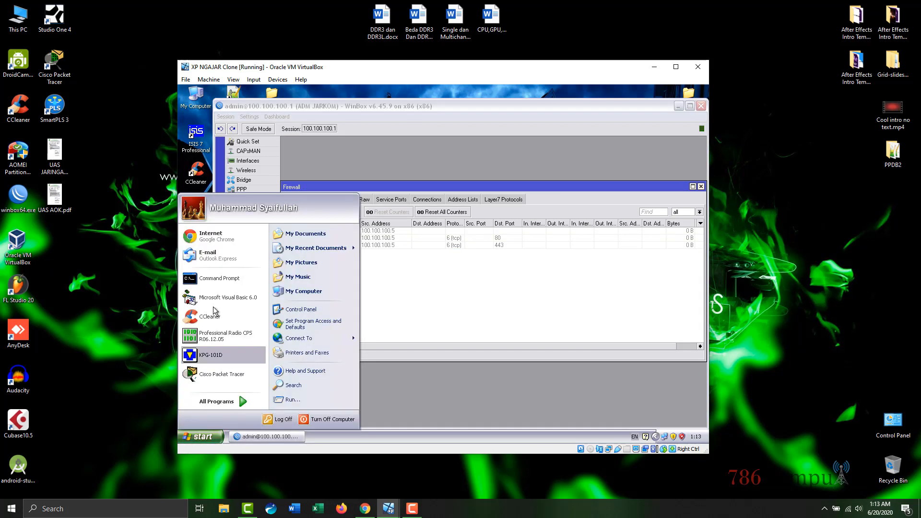
left_click(211, 236)
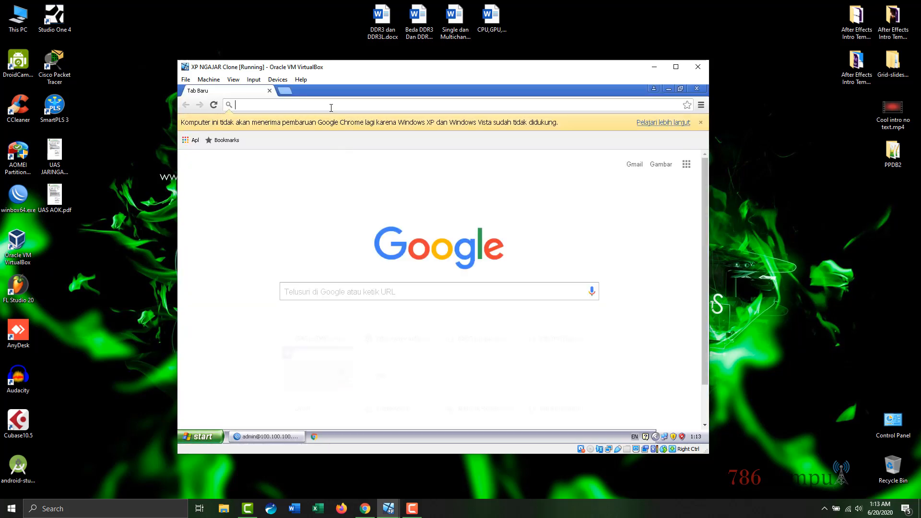
type("face")
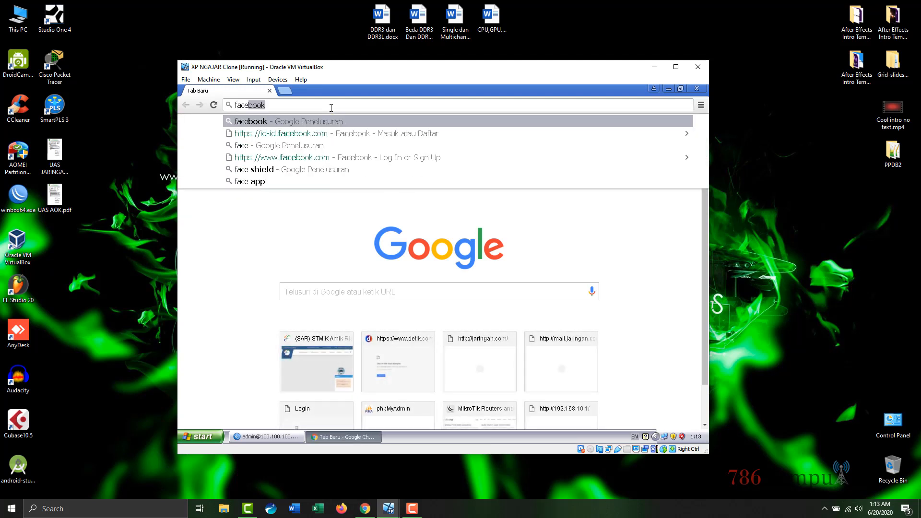
type("book.co")
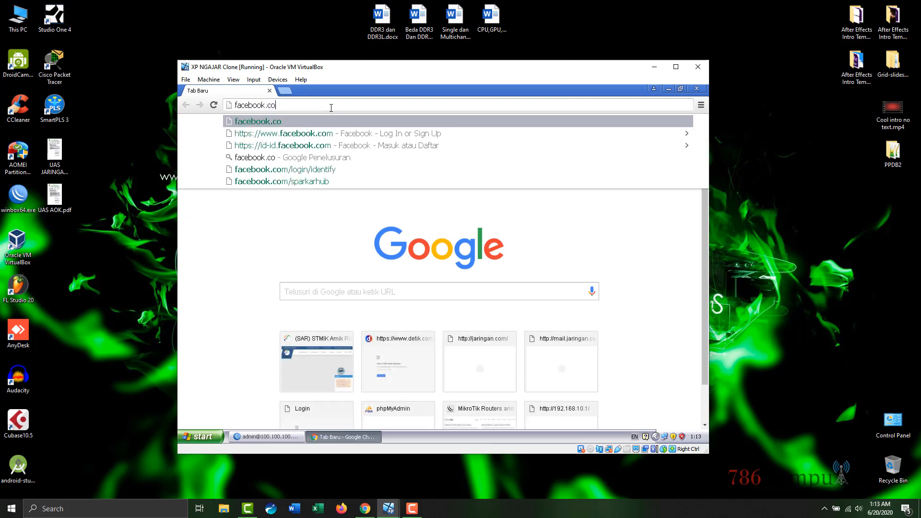
key("Return")
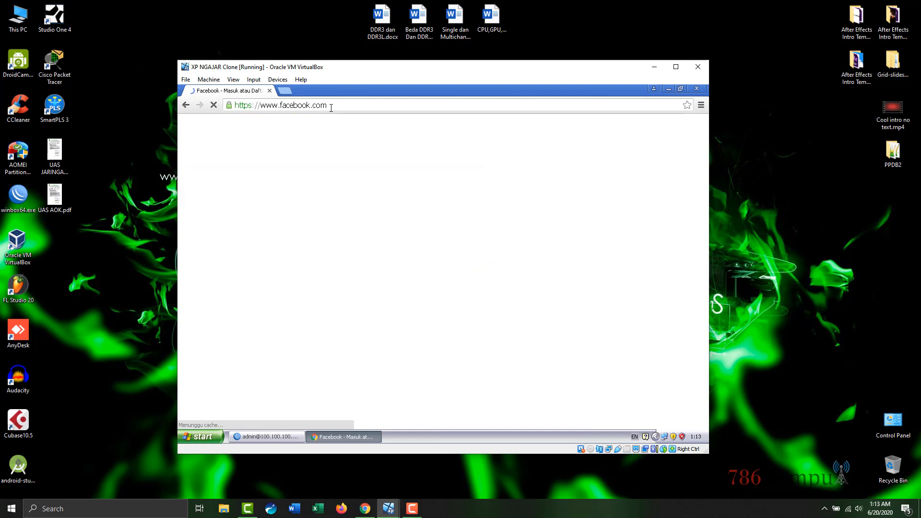
Look through the Facebook login page from header to footer to check that the site is accessible
scroll(423, 237, "down", 2)
scroll(423, 237, "up", 2)
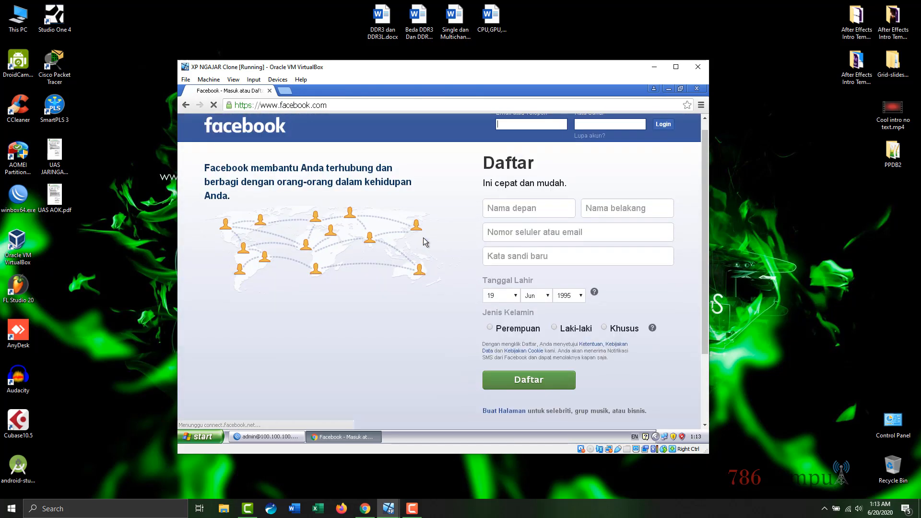
scroll(422, 237, "down", 2)
scroll(423, 237, "up", 2)
scroll(423, 237, "up", 1)
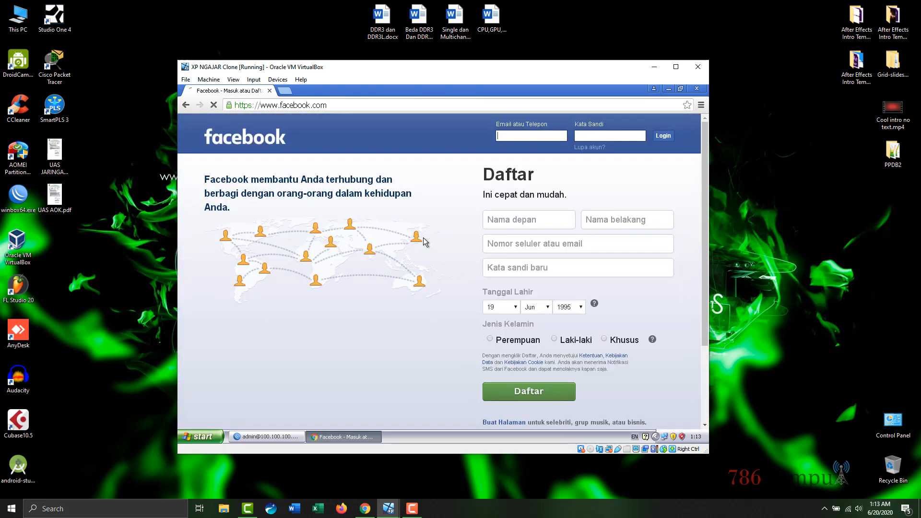
scroll(423, 237, "down", 2)
scroll(423, 239, "up", 1)
scroll(423, 240, "up", 1)
scroll(423, 239, "down", 2)
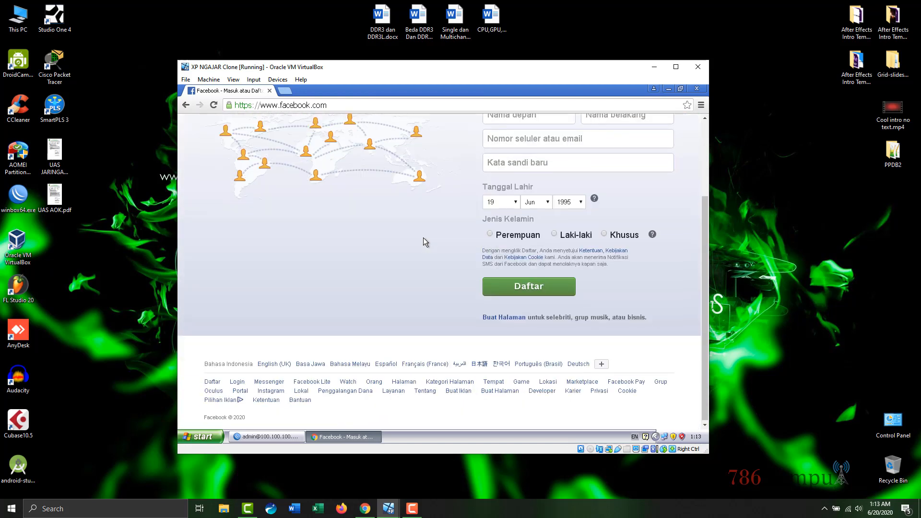
scroll(423, 239, "up", 2)
Open detik.com in a new browser tab and look through its front page
left_click(285, 90)
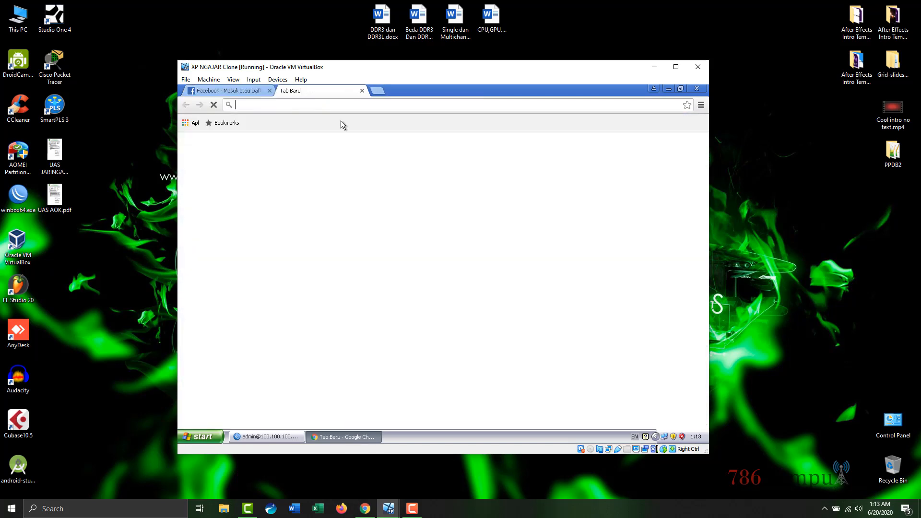
type("detik.com")
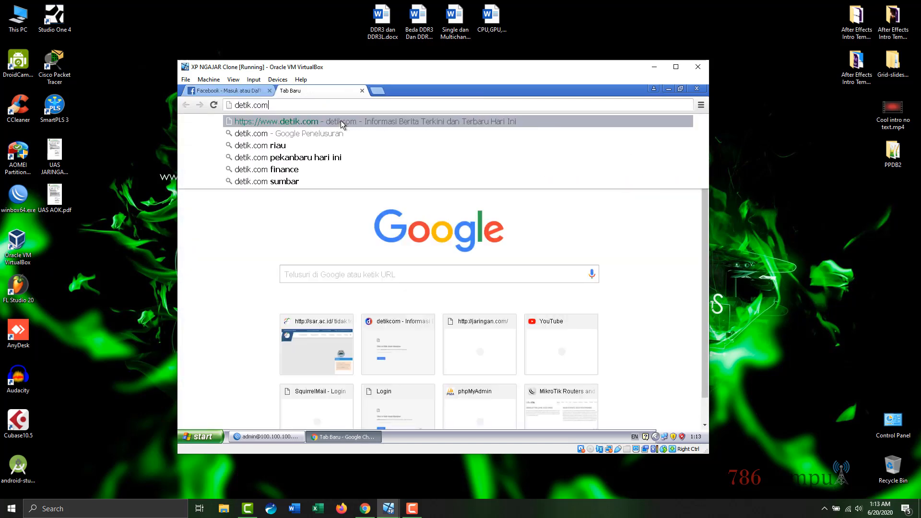
key("Return")
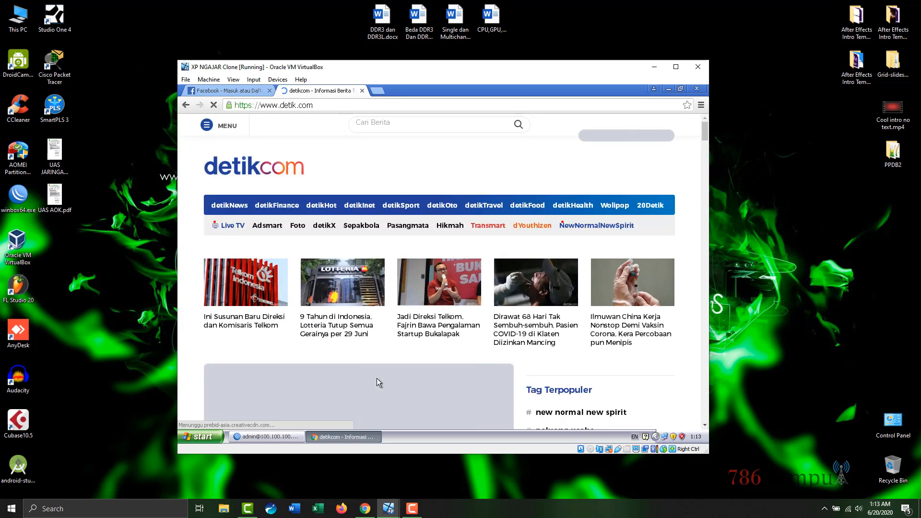
scroll(429, 163, "down", 5)
scroll(431, 177, "down", 1)
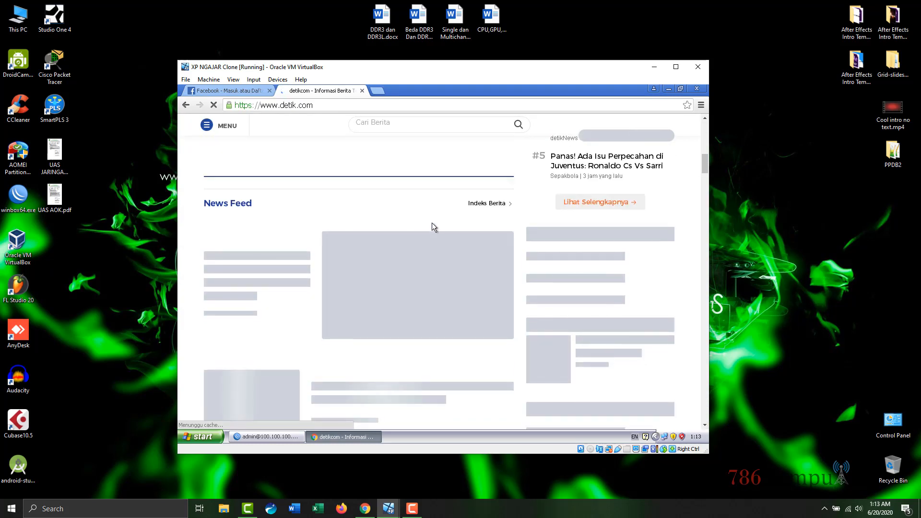
scroll(431, 222, "up", 4)
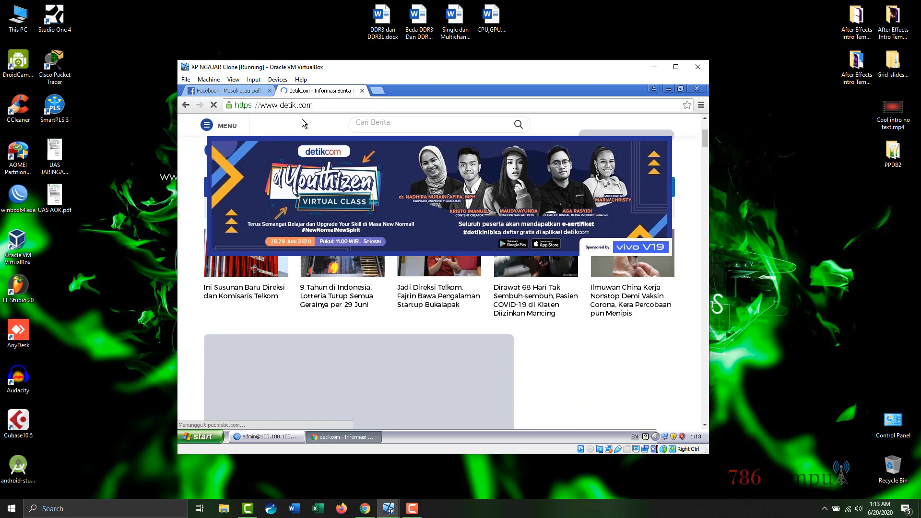
Switch between the Facebook and detikcom pages and highlight the web address of the Facebook page
left_click(229, 92)
left_click(313, 92)
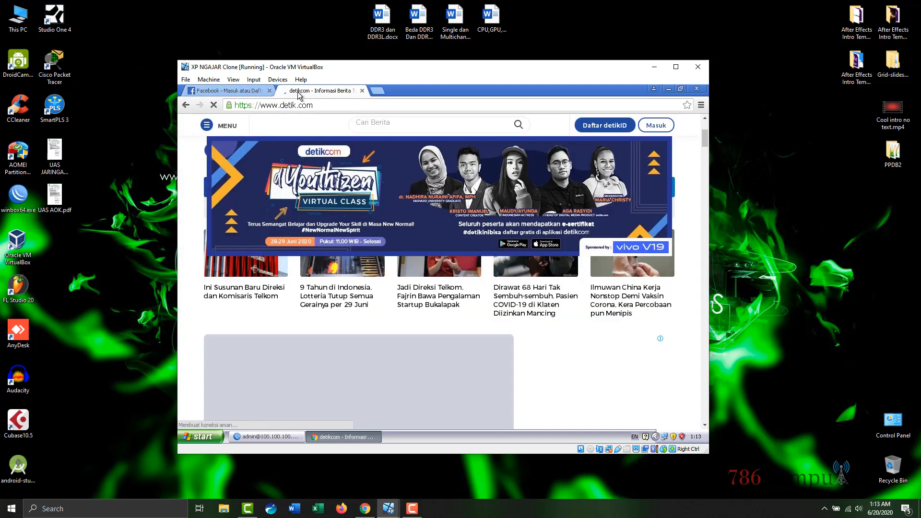
left_click(239, 94)
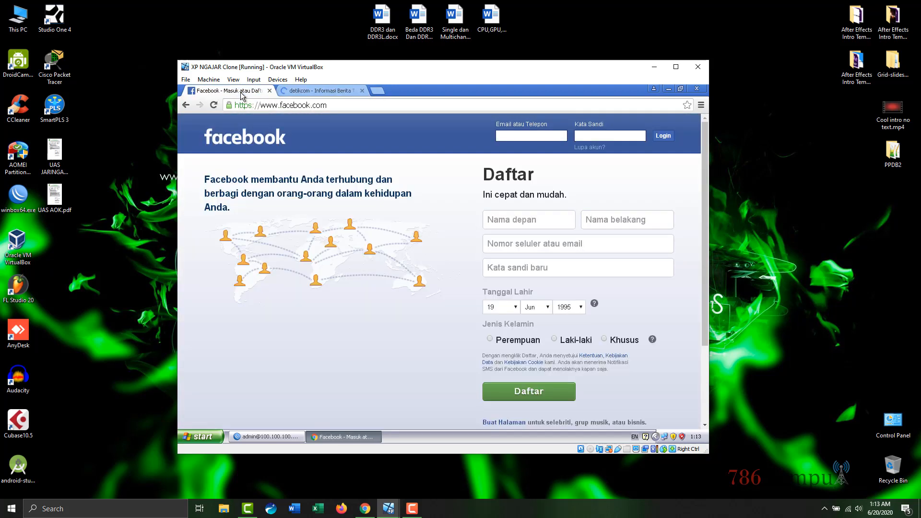
left_click(281, 107)
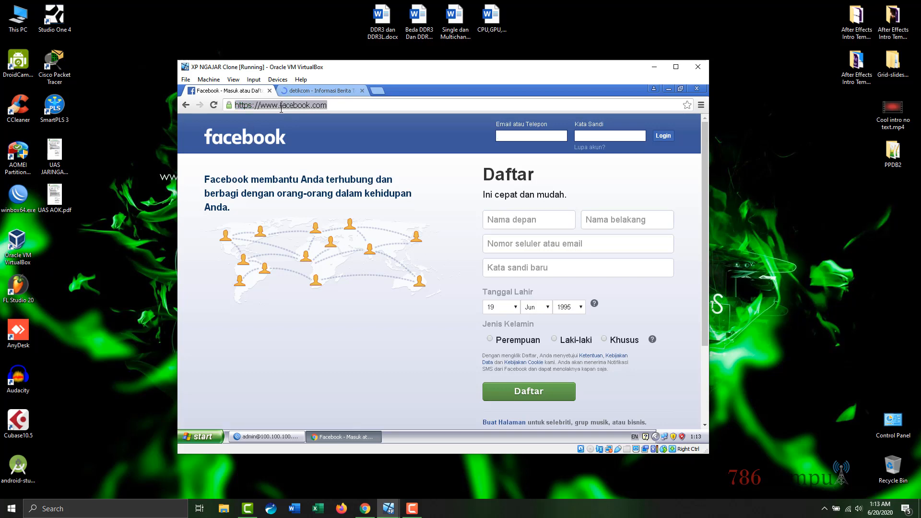
Check the detikcom page, close the browser and reopen the IP Firewall filter rules in WinBox
left_click(319, 91)
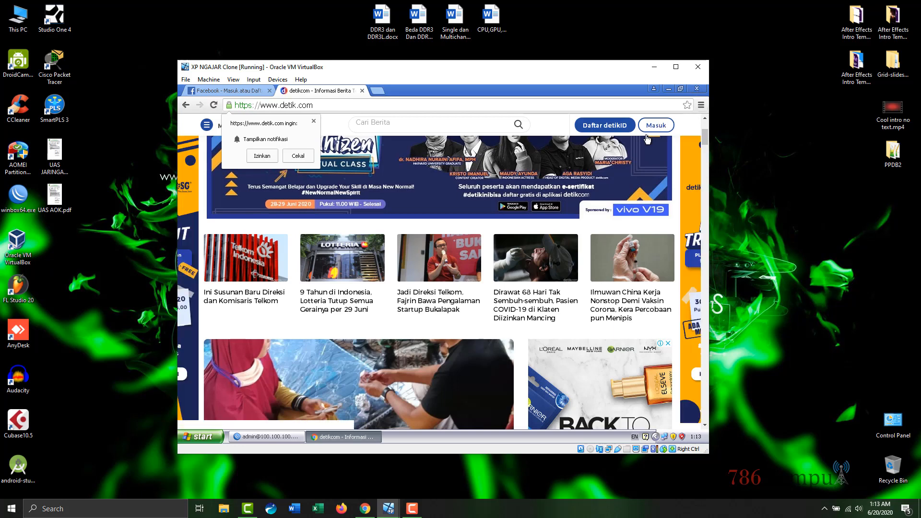
left_click(691, 90)
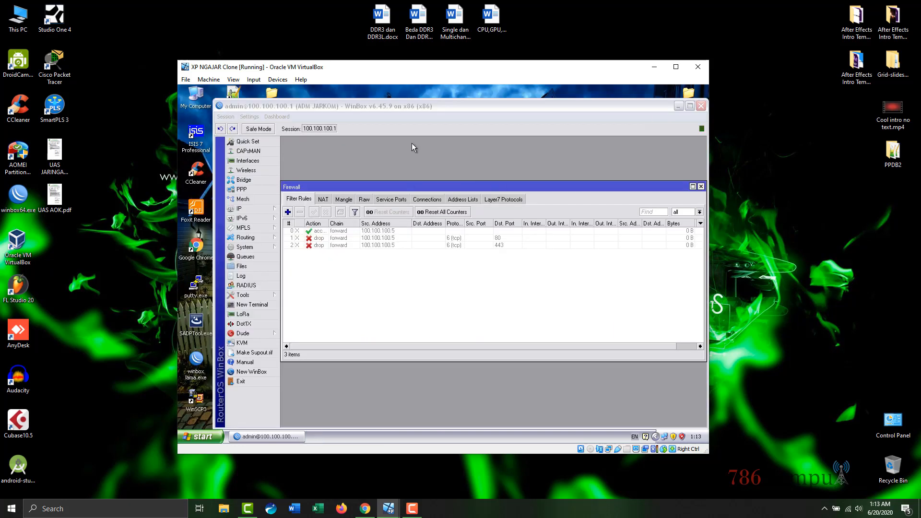
left_click_drag(416, 107, 404, 100)
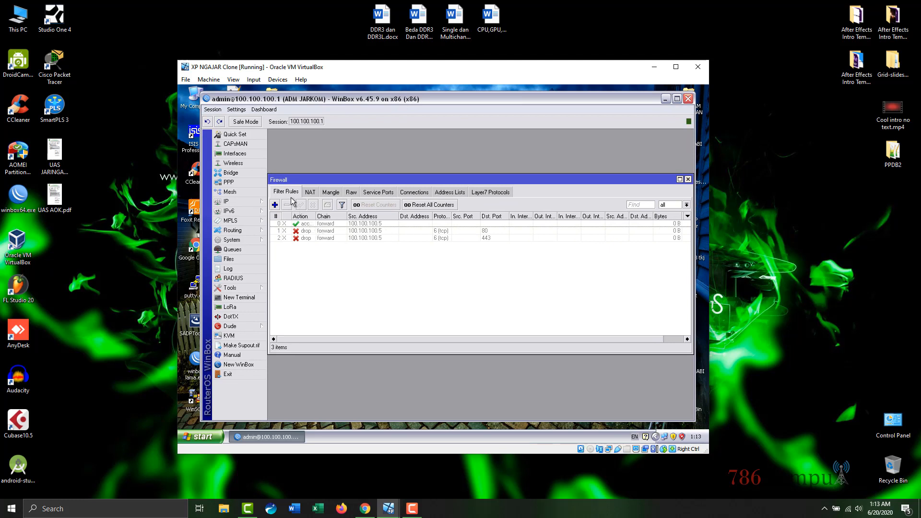
left_click(687, 180)
left_click(247, 202)
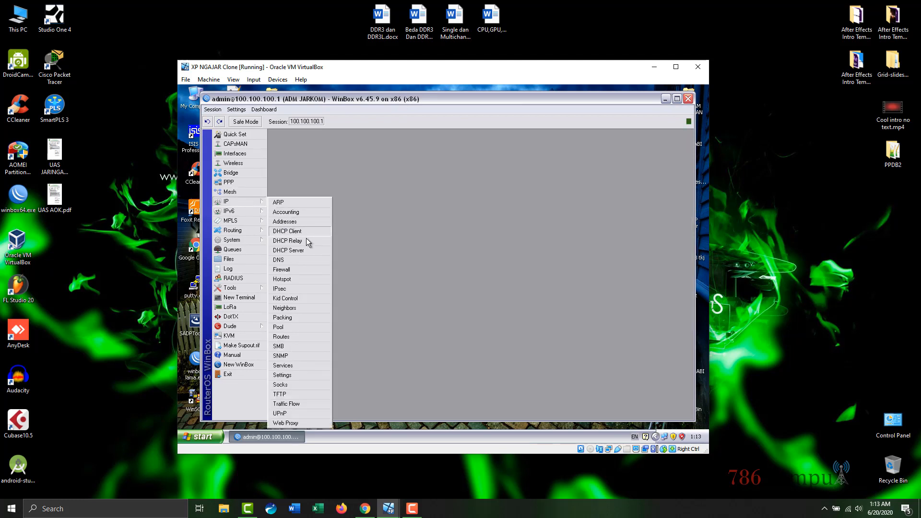
left_click(282, 270)
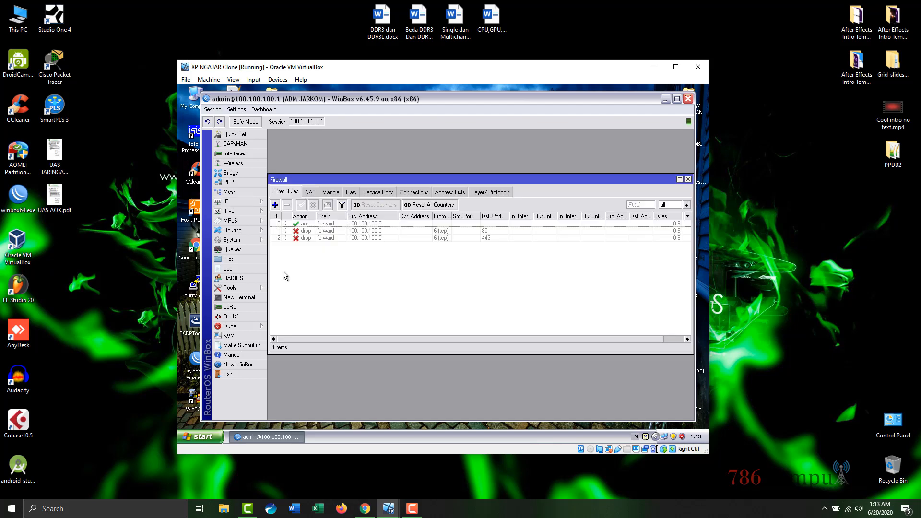
Add a new filter rule on the forward chain with the source address range 100.100.100.2-100.100.100.254
left_click(274, 205)
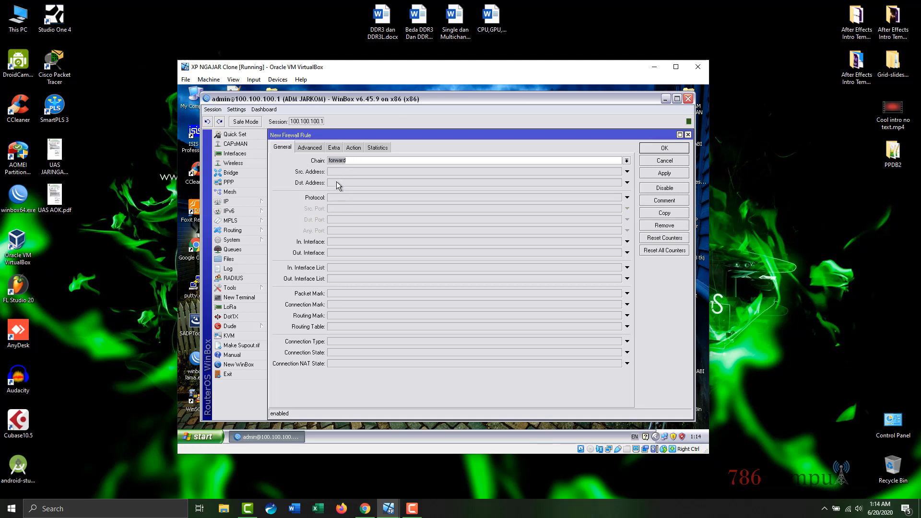
left_click(364, 171)
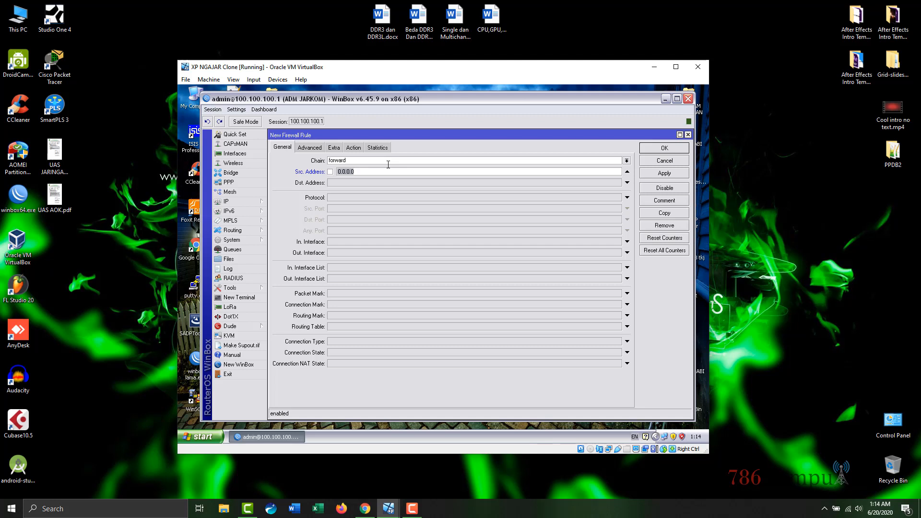
type("100.100.100.2-100/")
type("100.100.254")
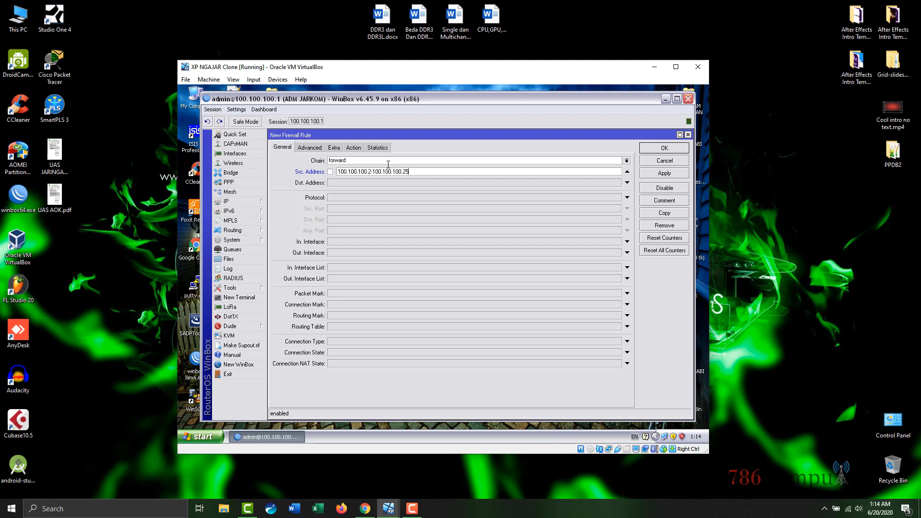
Replace the new rule's source address range with the single client address 100.100.100.5
key("BackSpace")
key("BackSpace")
key("BackSpace")
key("BackSpace")
key("BackSpace")
key("BackSpace")
key("BackSpace")
key("BackSpace")
key("BackSpace")
key("BackSpace")
key("BackSpace")
key("BackSpace")
key("BackSpace")
key("BackSpace")
key("BackSpace")
key("BackSpace")
key("BackSpace")
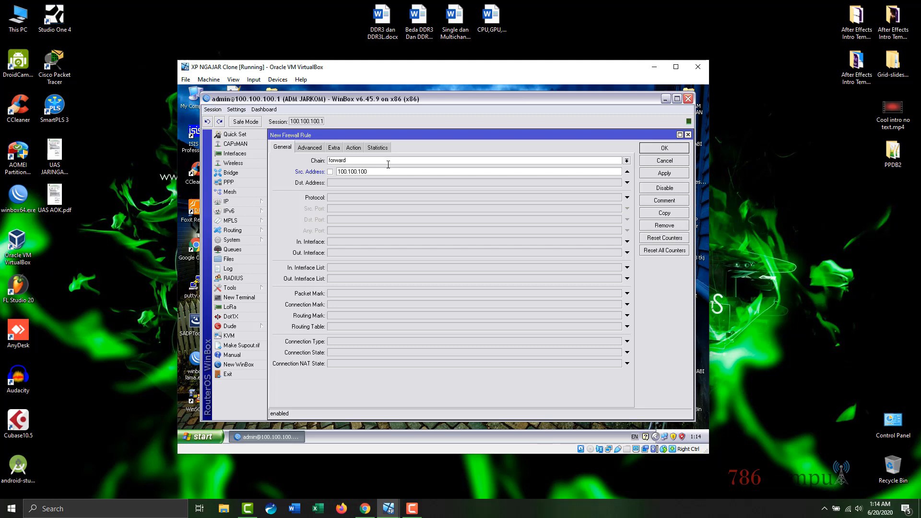
type("5")
Set the new rule's protocol to 6 (tcp) and its destination ports to 80,443
left_click(358, 197)
left_click(359, 197)
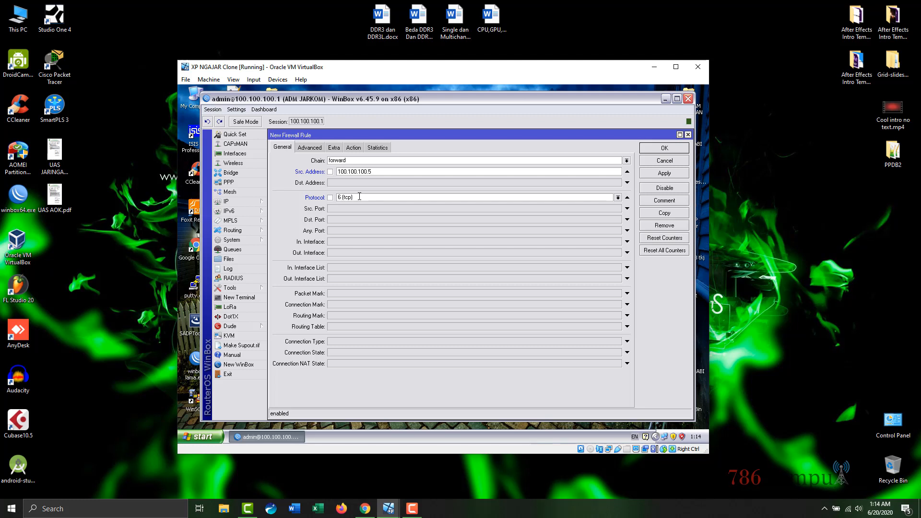
left_click_drag(654, 137, 661, 286)
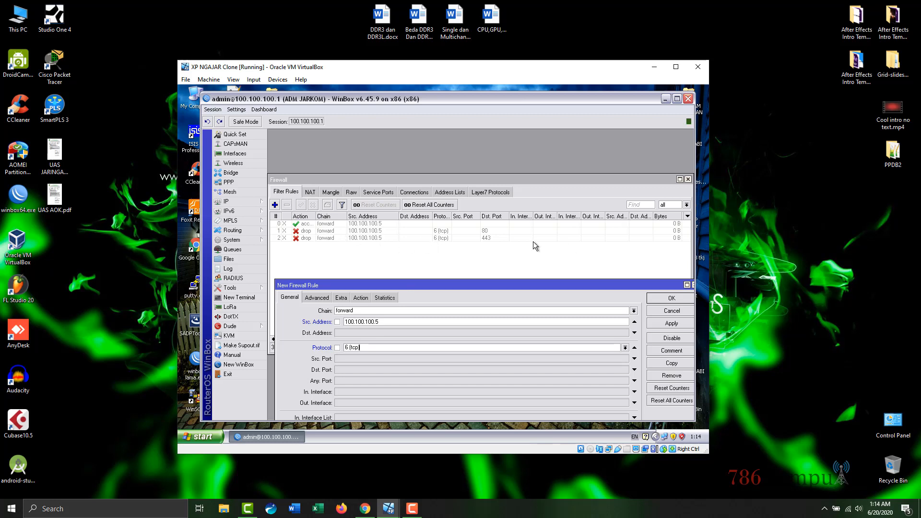
left_click_drag(463, 286, 455, 133)
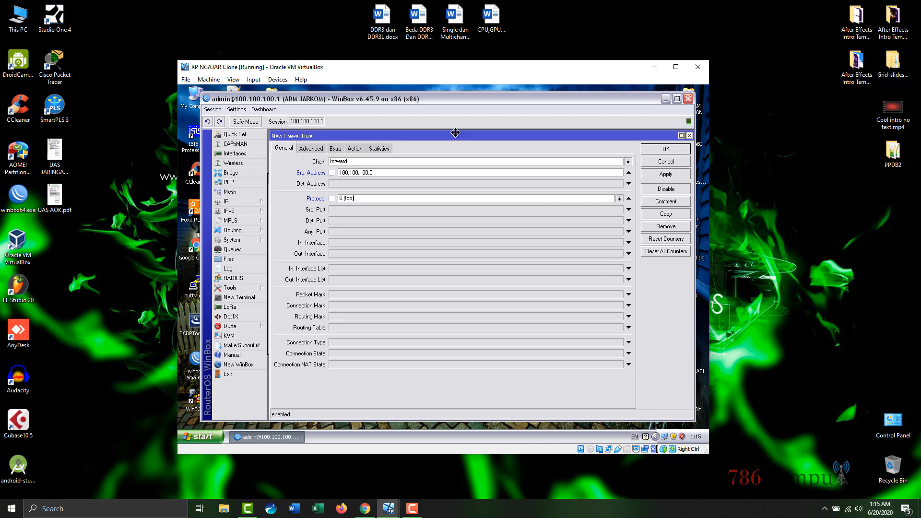
left_click(348, 219)
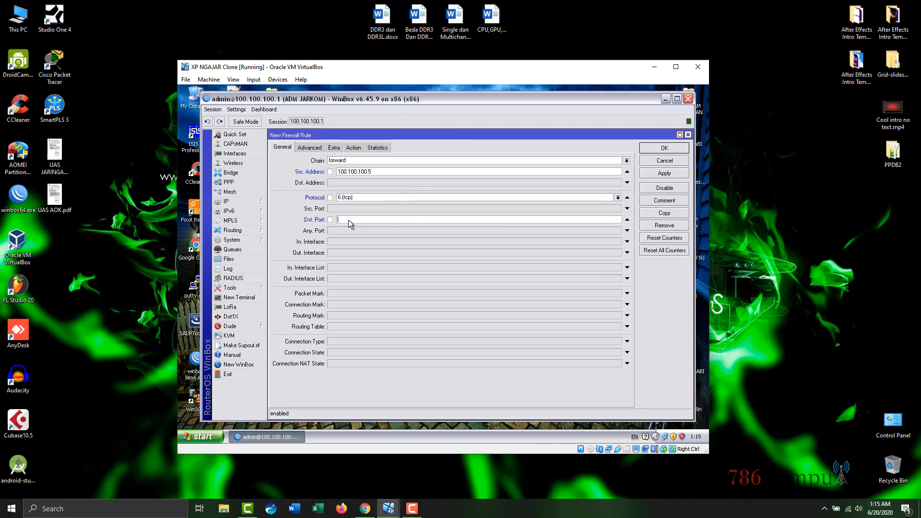
type("80, 443")
Set the new firewall rule's advanced Content match to facebook.com
left_click(314, 151)
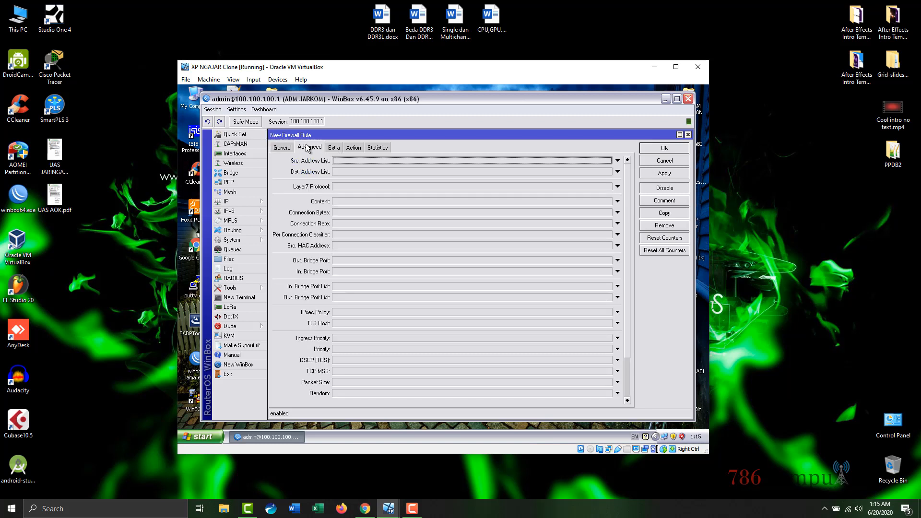
left_click(338, 201)
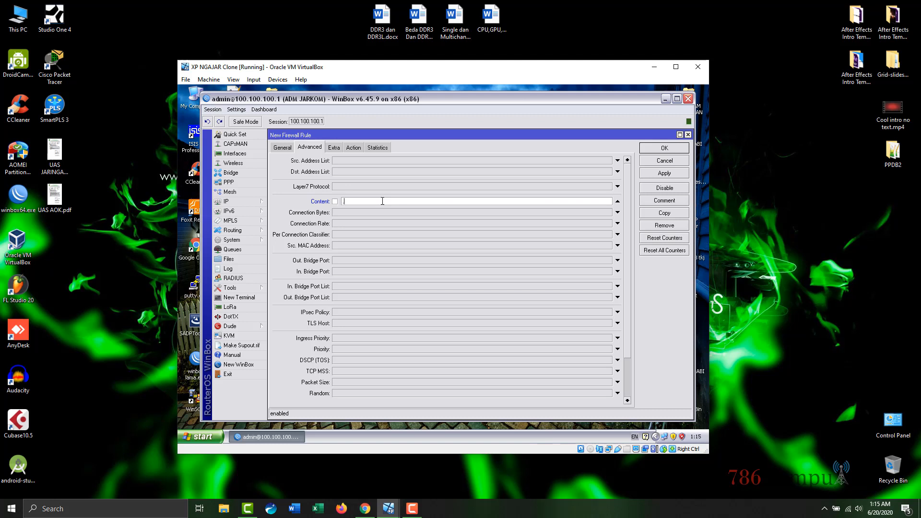
type("cebook.com")
Set the rule's action to drop and save it to the filter rules list
left_click(354, 148)
left_click(355, 161)
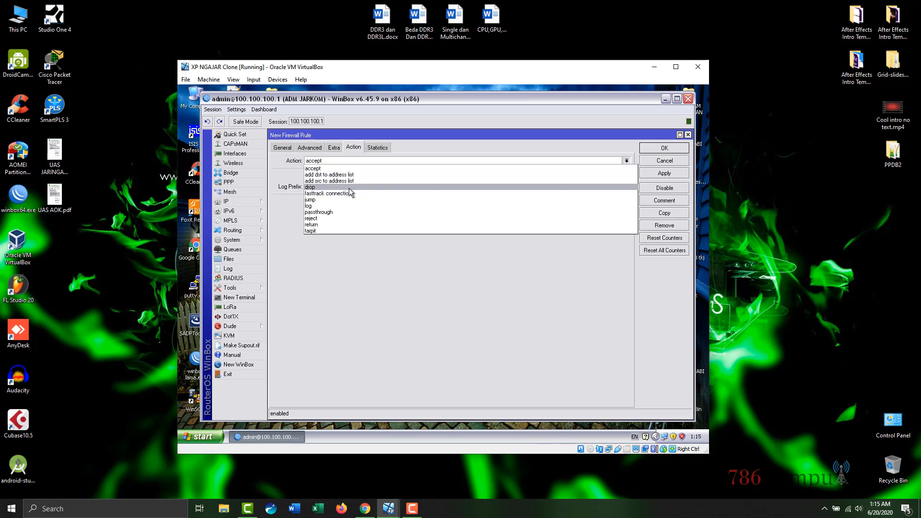
left_click(349, 187)
left_click(676, 174)
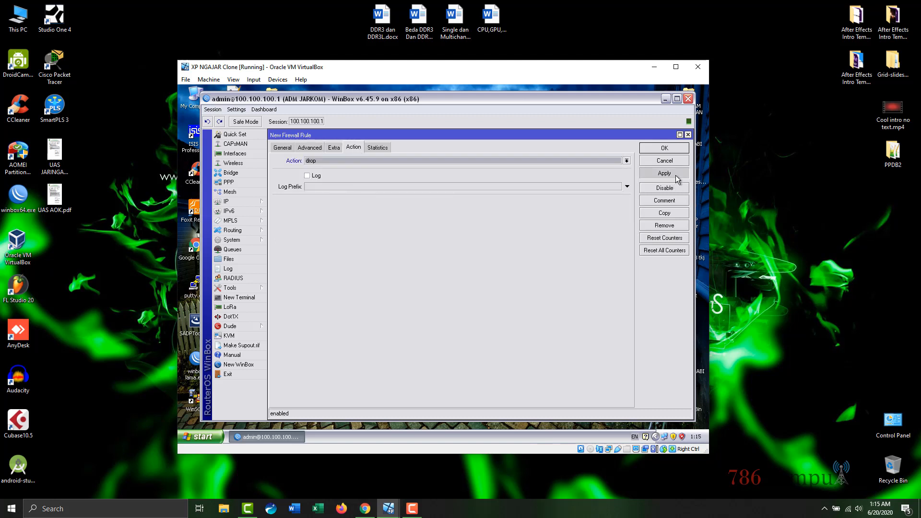
left_click(675, 147)
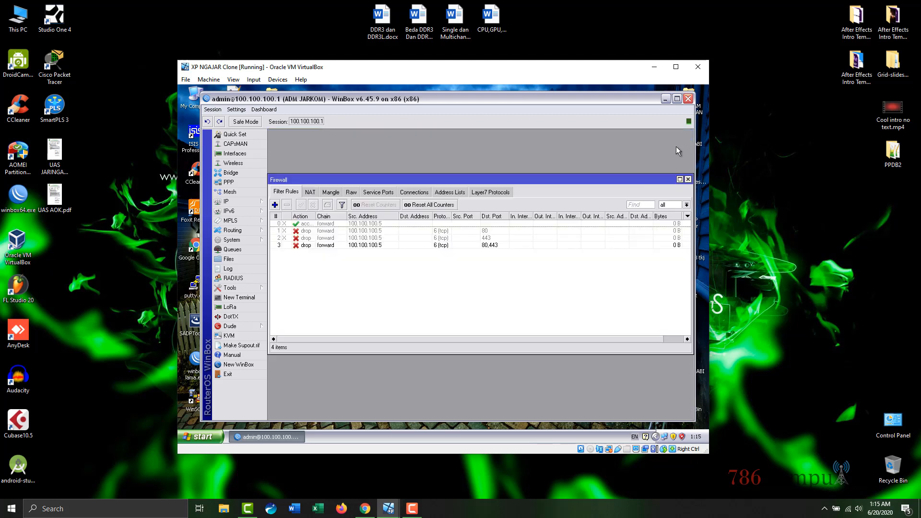
left_click(483, 247)
left_click(465, 284)
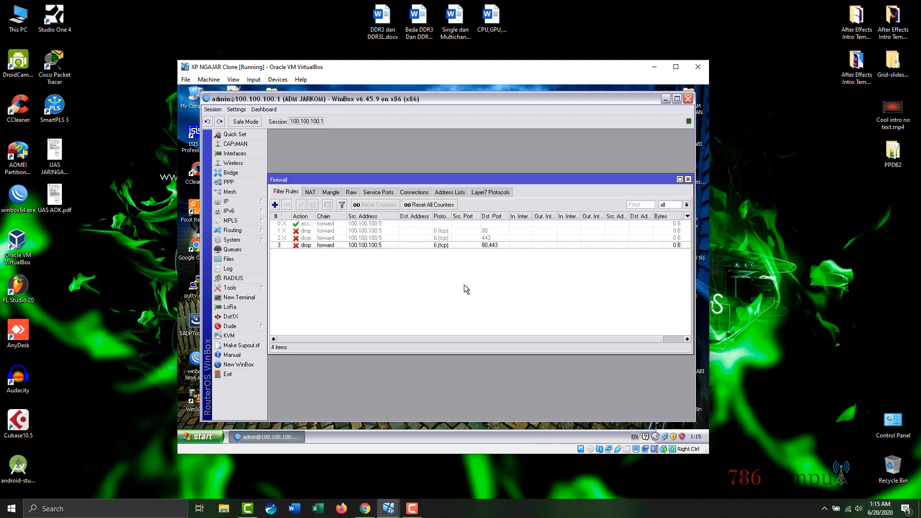
Open detik.com in Google Chrome on the XP client
mouse_move(523, 99)
left_mouse_down()
mouse_move(514, 97)
mouse_move(526, 99)
left_mouse_up()
left_click(190, 435)
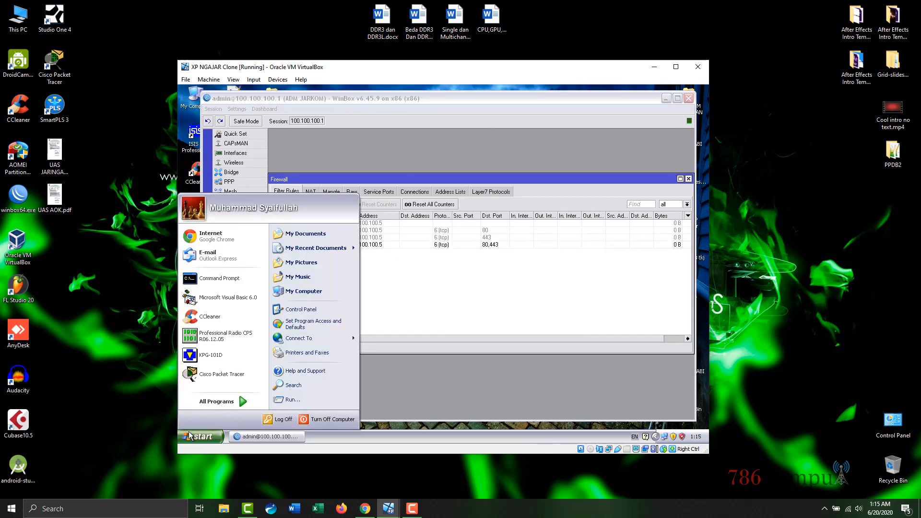
left_click(246, 240)
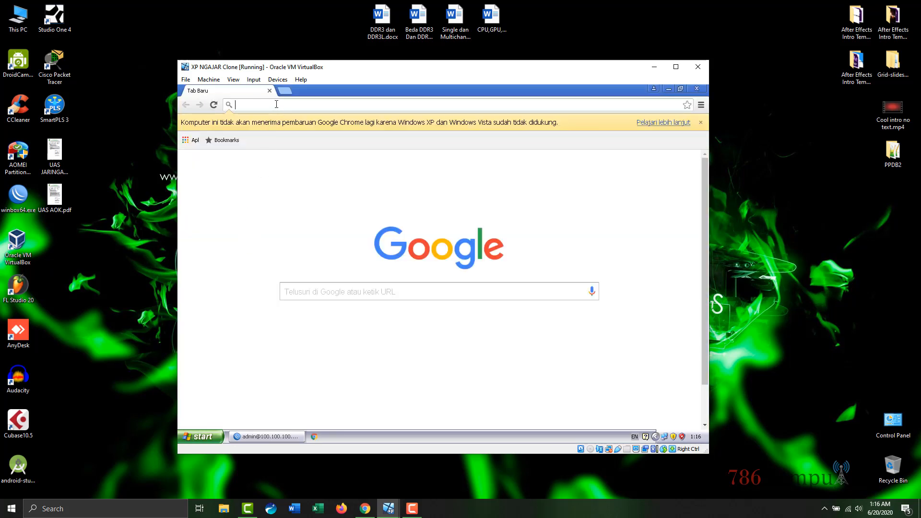
type("detik.com")
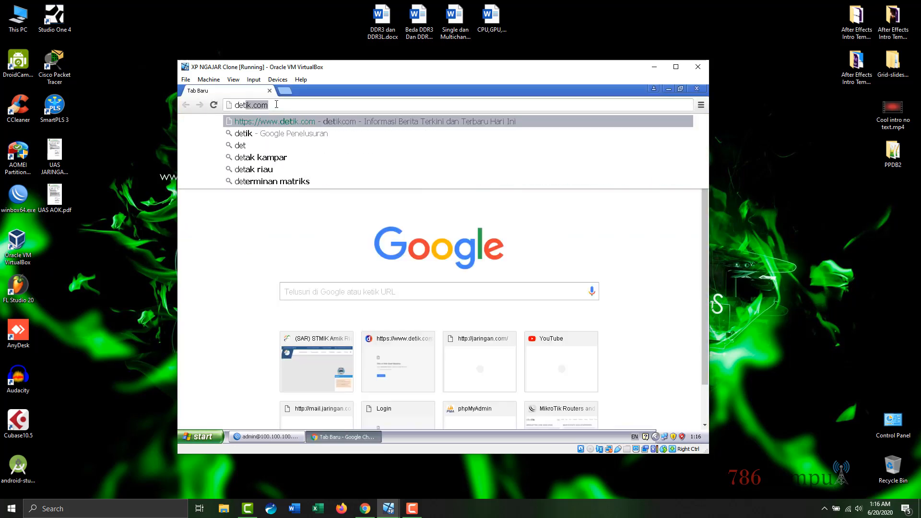
key("Return")
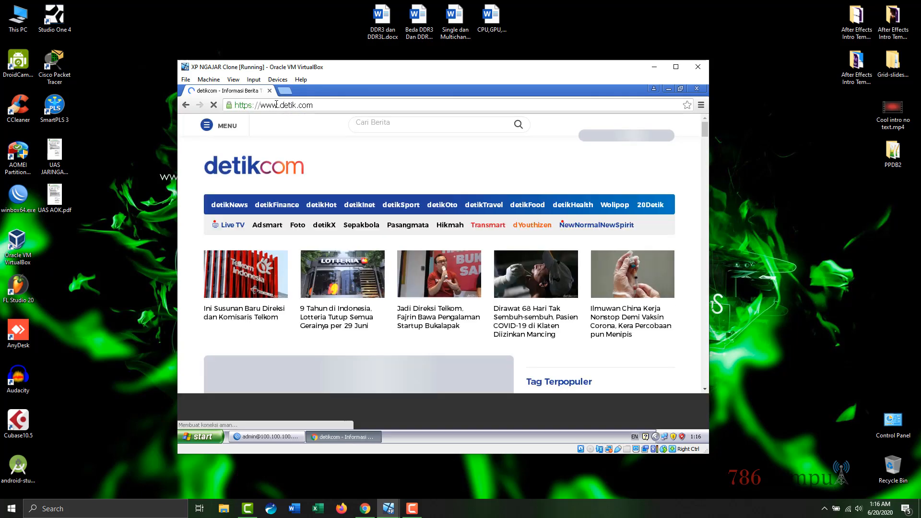
Try to load facebook.com in a new browser tab to test the block
left_click(287, 91)
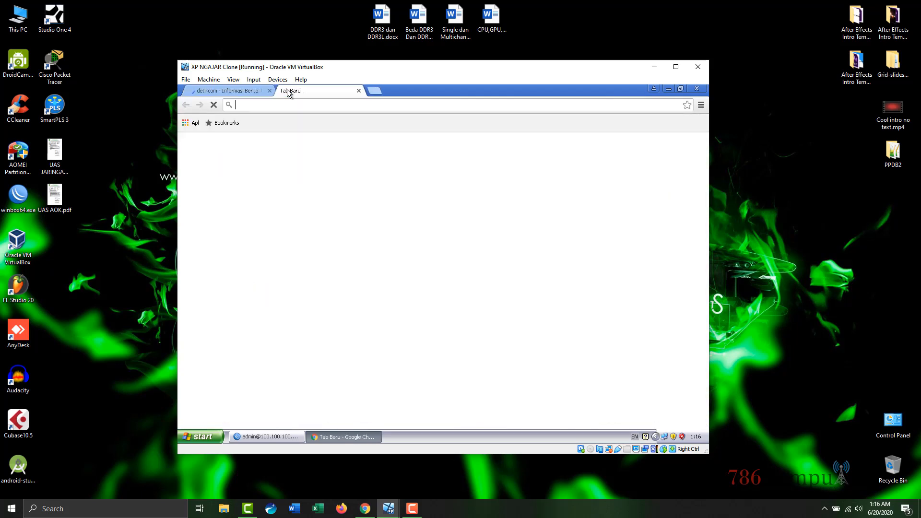
type("facebook")
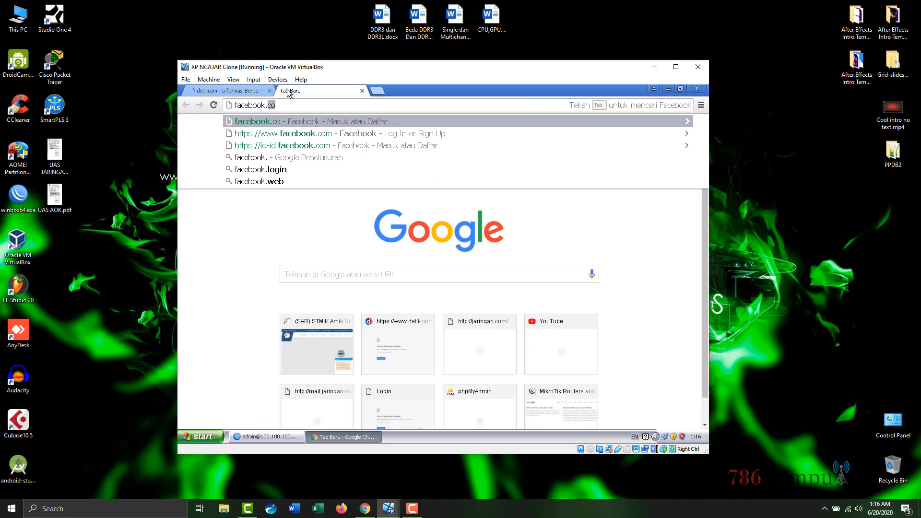
type(".com")
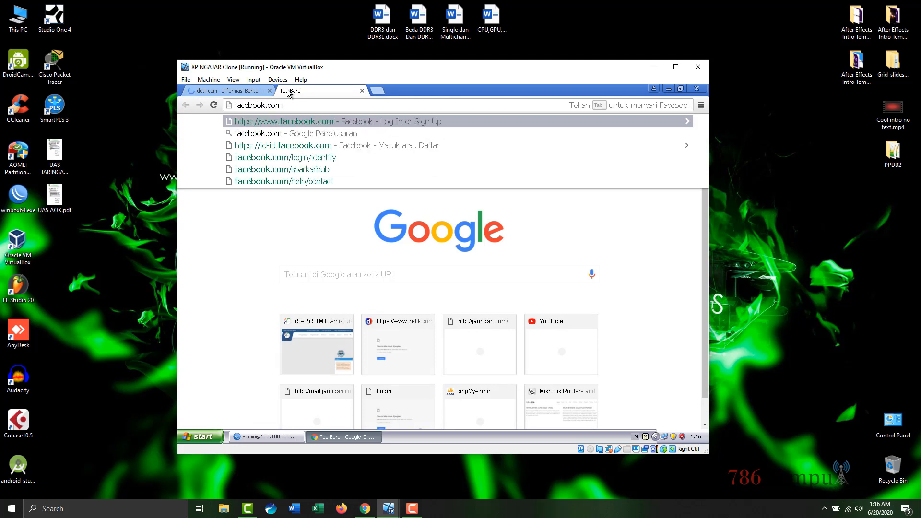
key("Return")
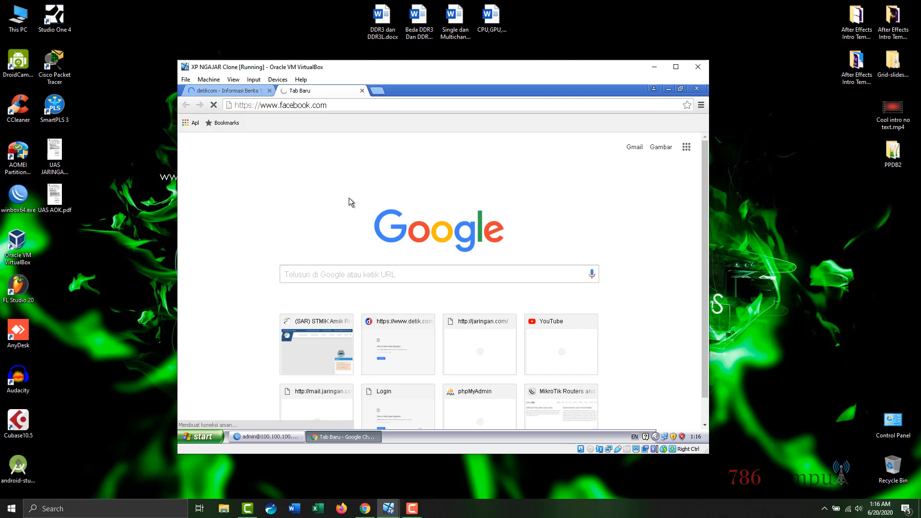
Open the sar.ac.id website in another new browser tab
left_click(377, 91)
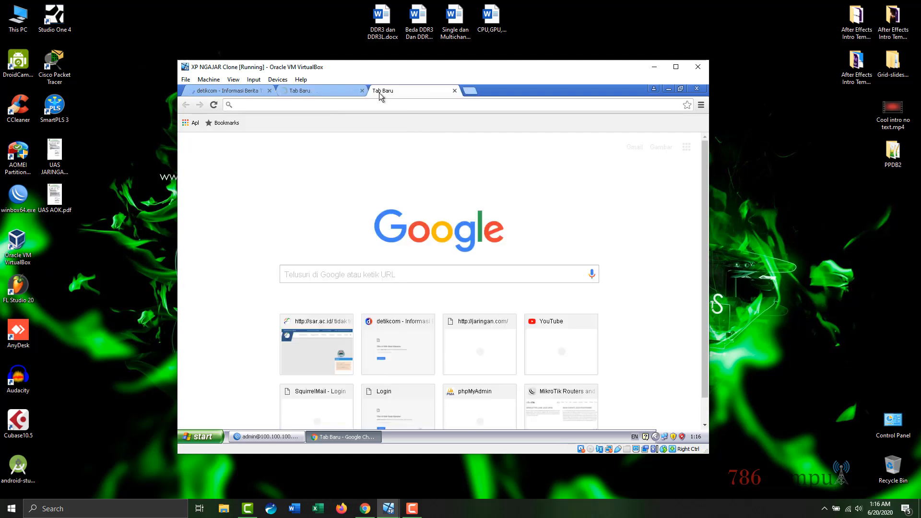
type("sar")
key("Return")
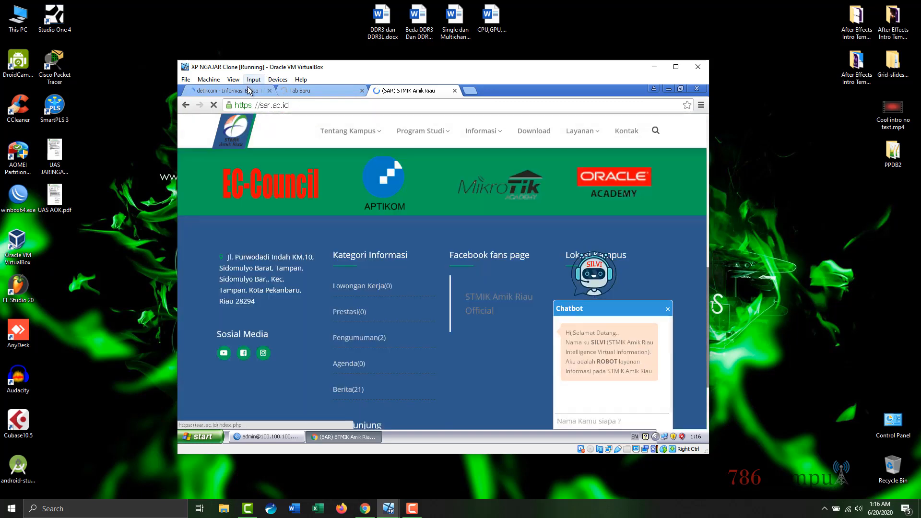
Check the detikcom page and the Facebook tab to compare which sites load
left_click(239, 91)
scroll(316, 260, "down", 10)
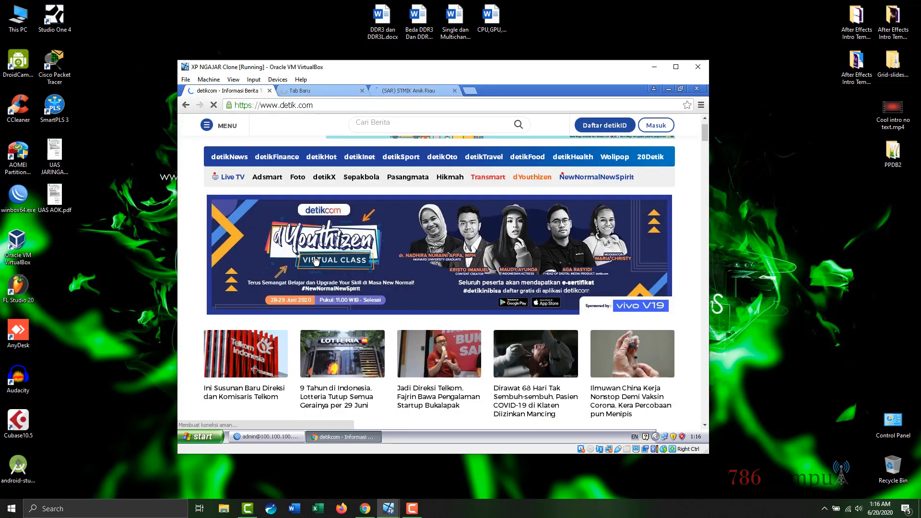
left_click(329, 93)
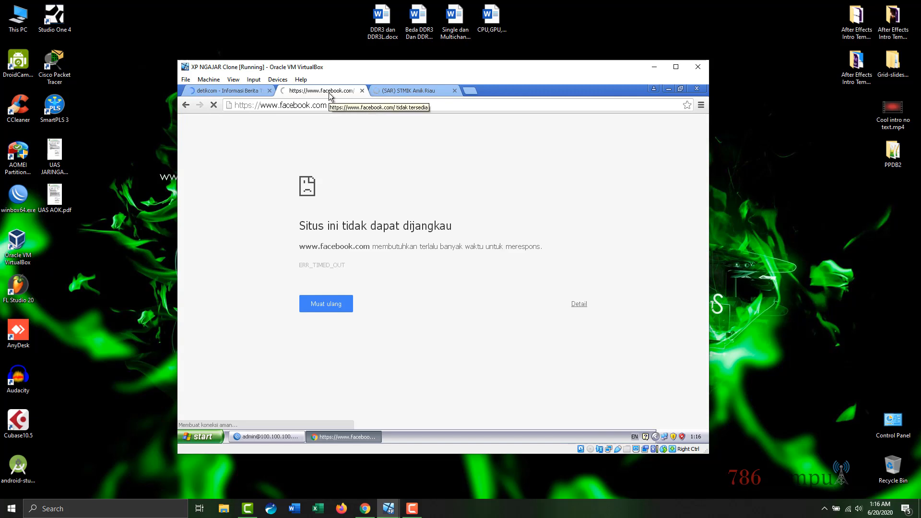
Switch to WinBox, replace the Content value of the drop rule for ports 80,443 with the detik site's address, and save the rule
left_click(289, 439)
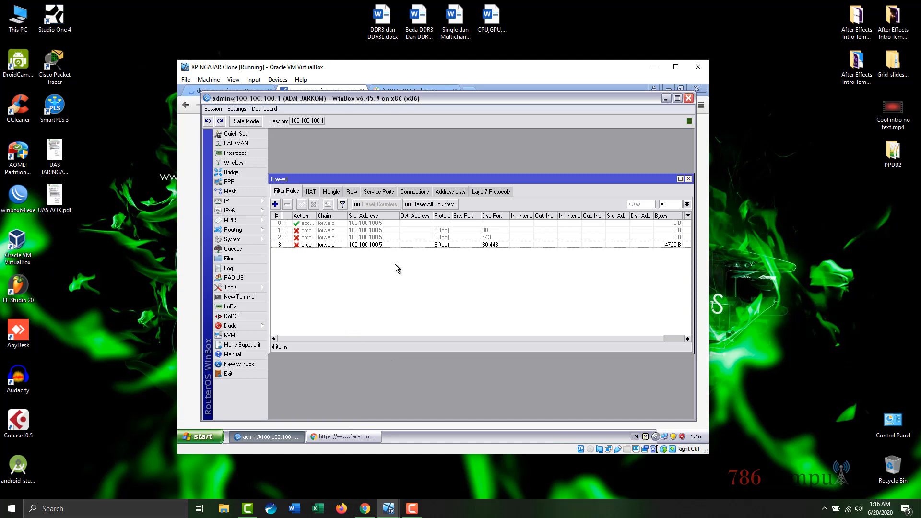
double_click(404, 246)
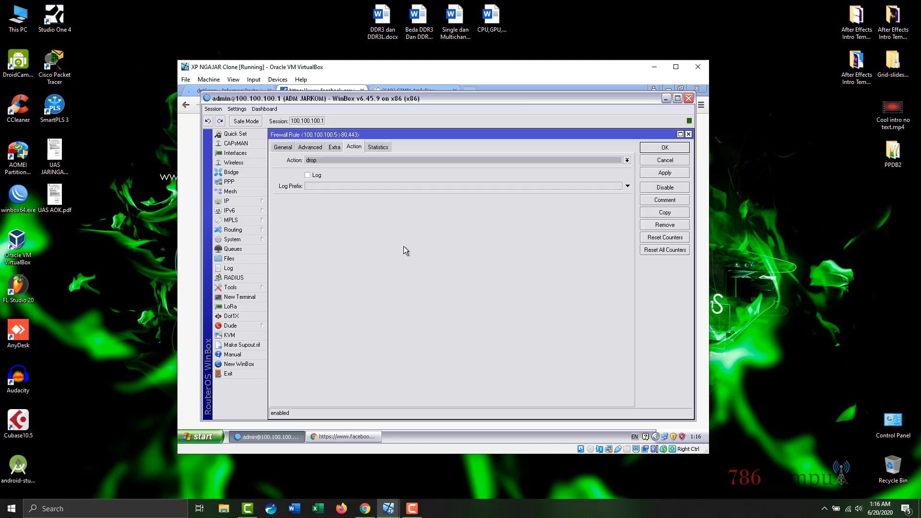
left_click(321, 148)
left_click(403, 198)
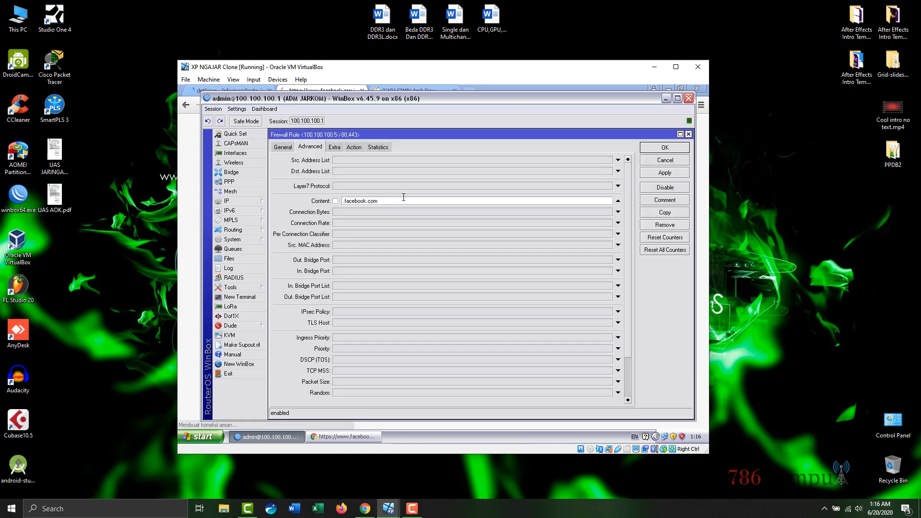
key("BackSpace")
key("BackSpace")
key("BackSpace")
key("BackSpace")
key("BackSpace")
key("BackSpace")
key("BackSpace")
key("BackSpace")
key("BackSpace")
key("BackSpace")
key("BackSpace")
key("BackSpace")
type("det")
left_click_drag(370, 202, 322, 201)
left_click(664, 148)
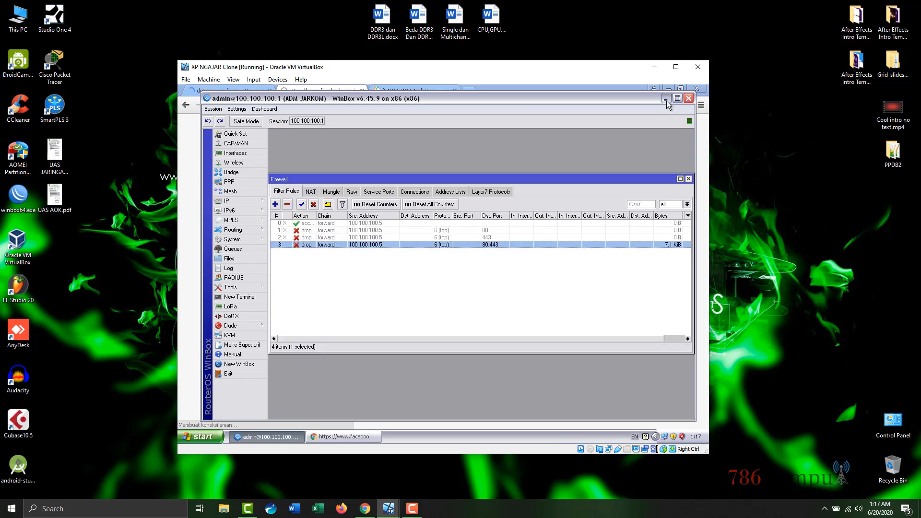
Switch to the Chrome window in the XP client, close it with all its tabs, and start Chrome again
left_click(349, 437)
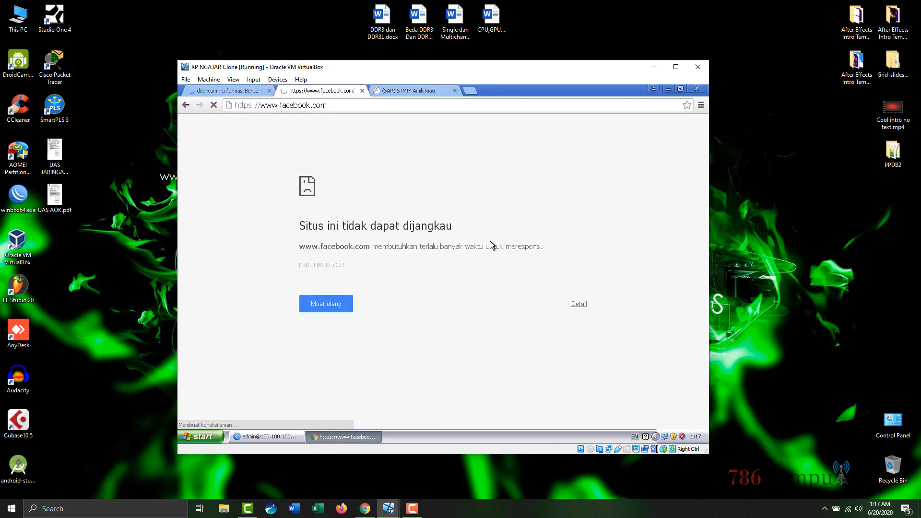
left_click(695, 89)
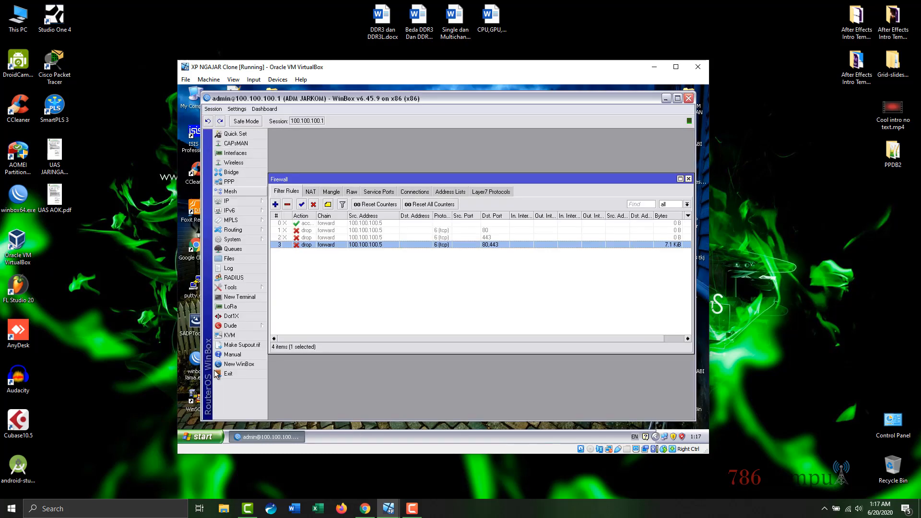
left_click(193, 437)
left_click(221, 240)
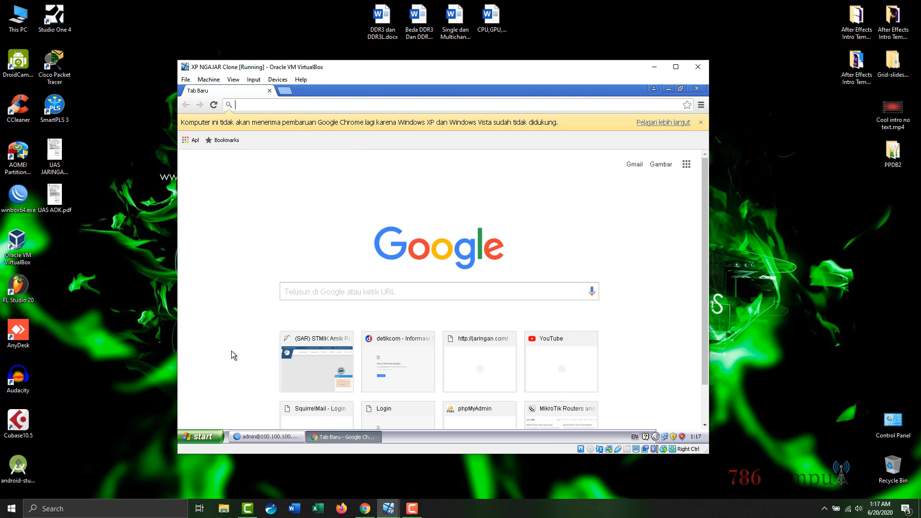
Switch to WinBox and review the Content value of the drop rule for ports 80,443
left_click(266, 437)
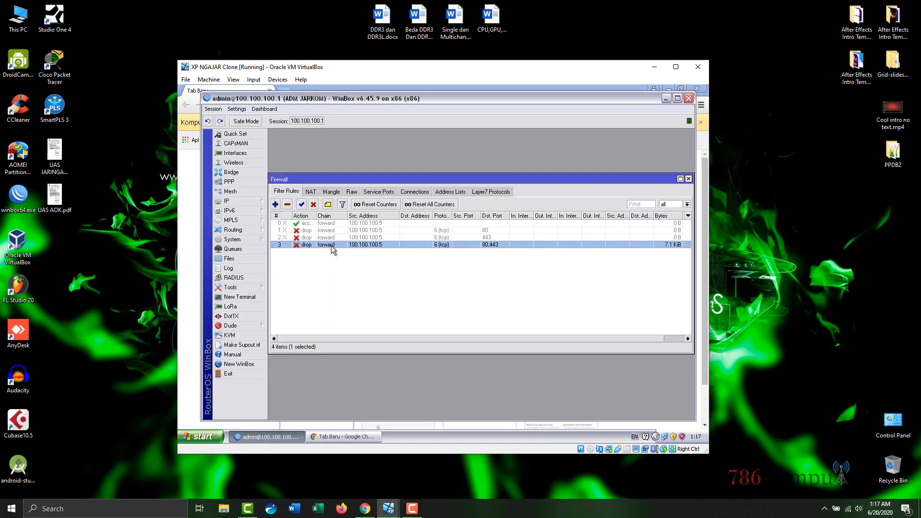
double_click(331, 246)
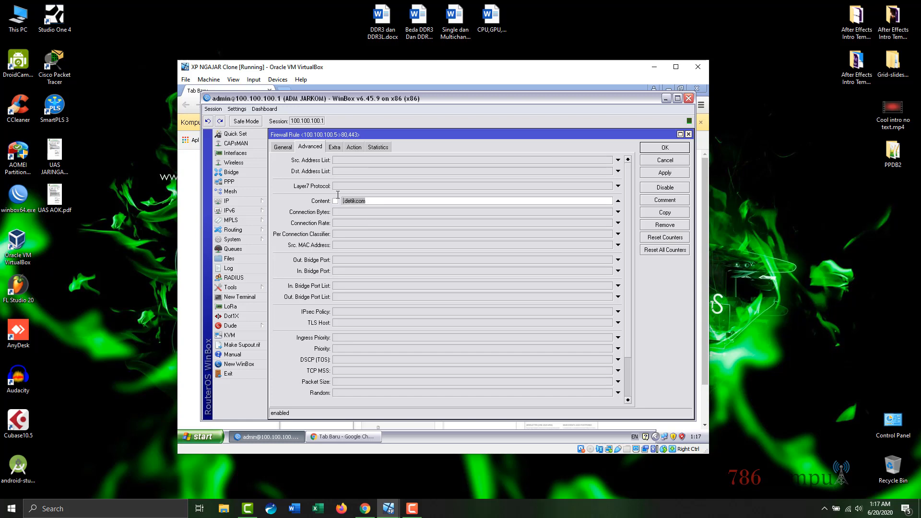
left_click(664, 148)
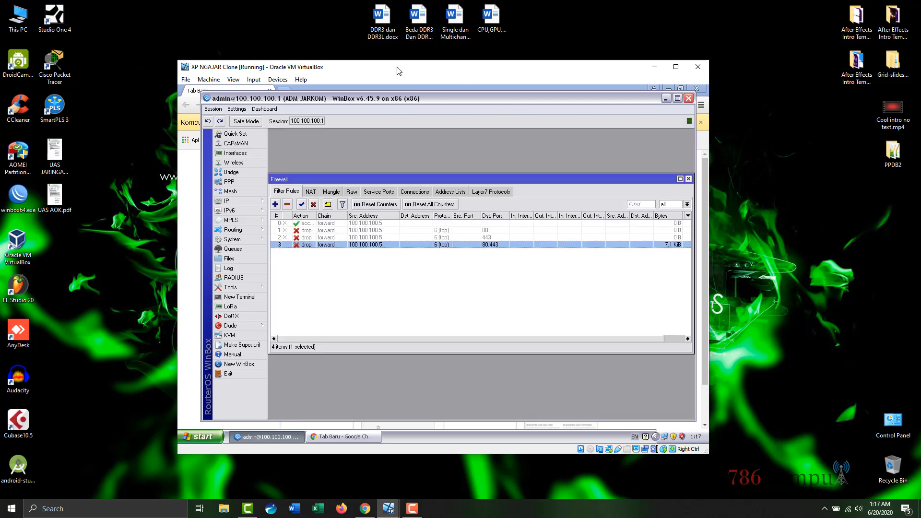
Return to the XP client's browser and load facebook.com to test whether it is accessible
left_click(374, 91)
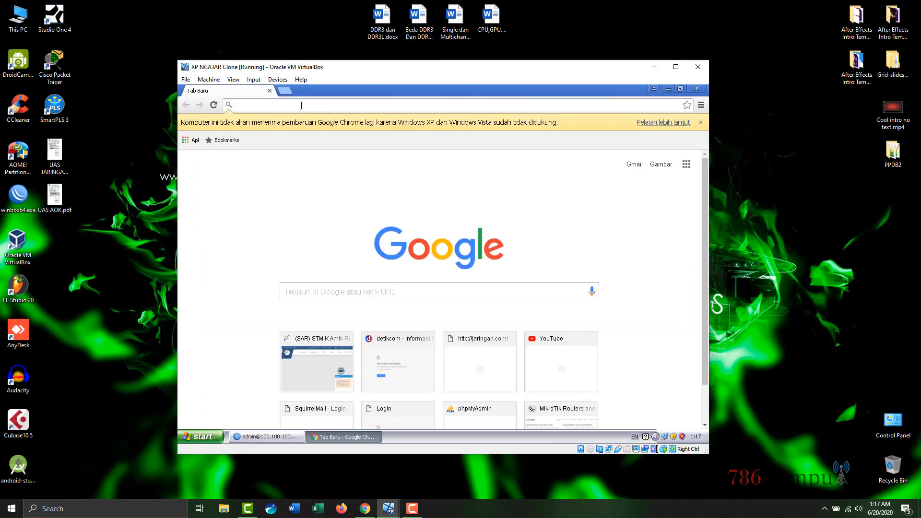
type("fsce")
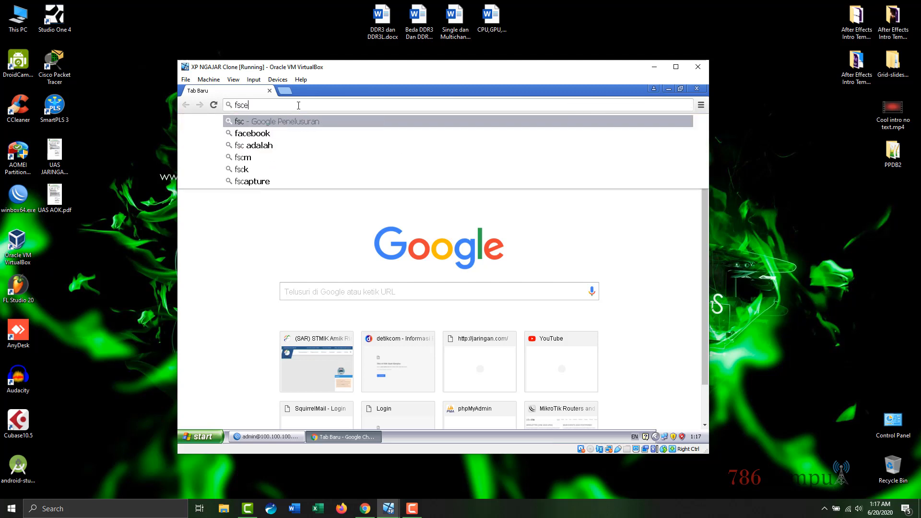
key("BackSpace")
key("BackSpace")
key("BackSpace")
type("aceb")
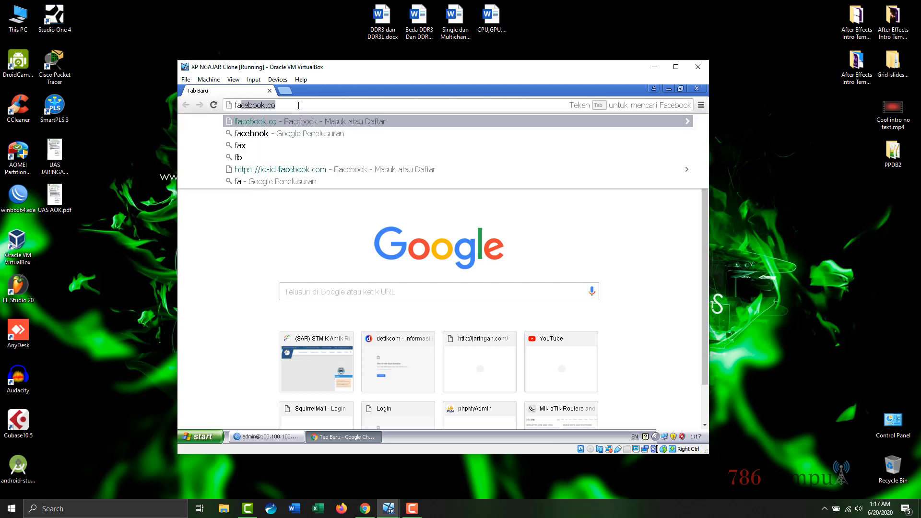
type("ook")
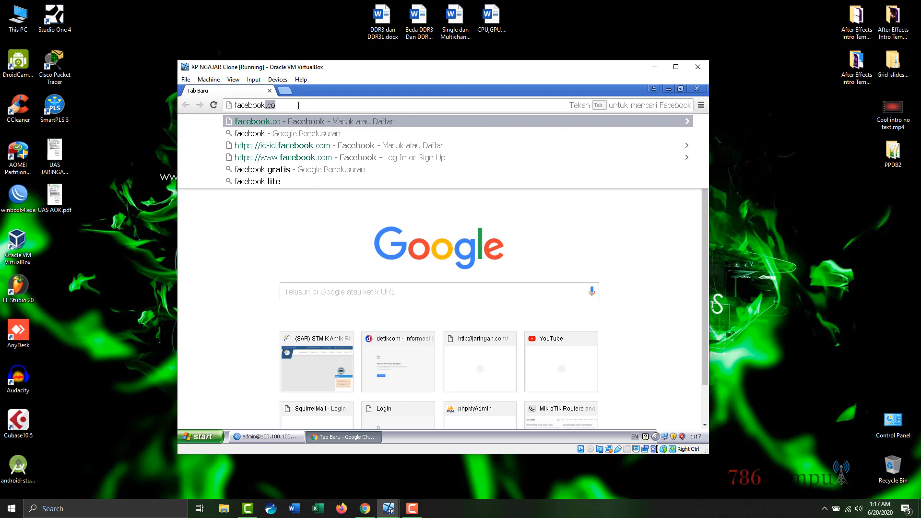
type(".com")
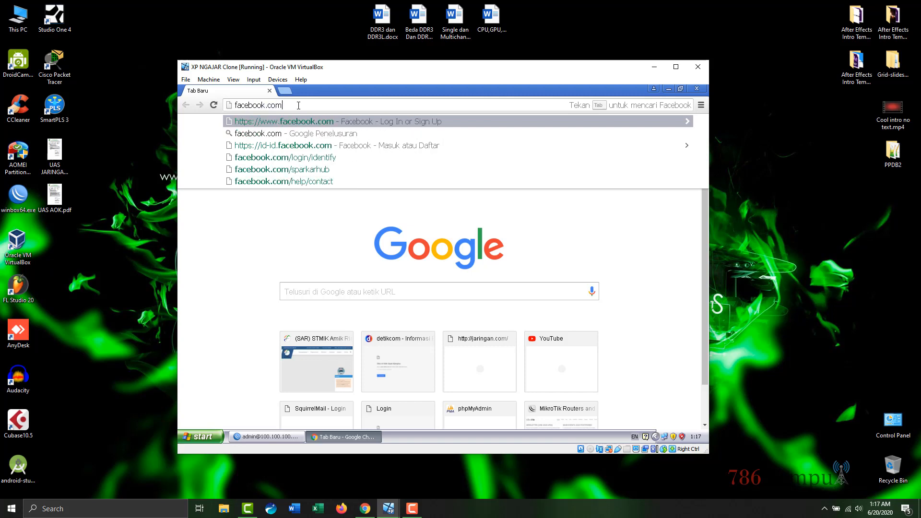
key("Return")
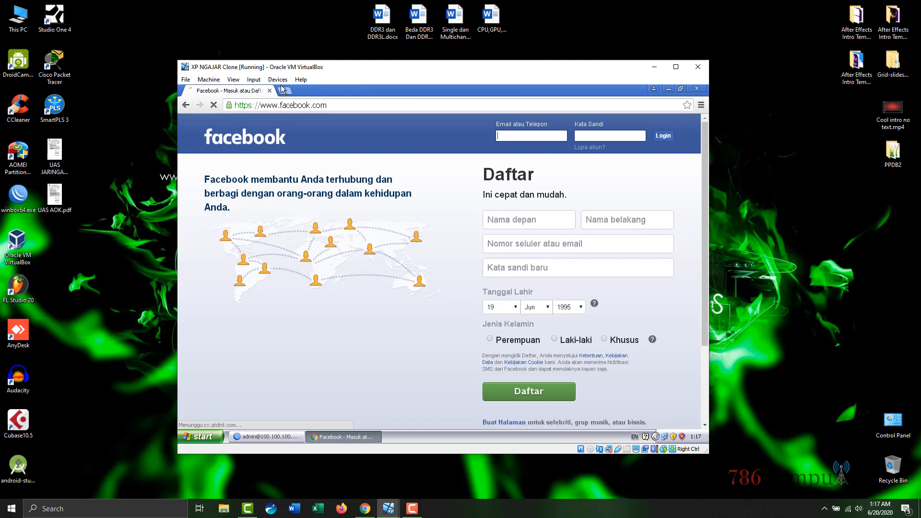
Load detik.com in a new browser tab to test whether the firewall rule blocks it
left_click(285, 91)
type("detik.")
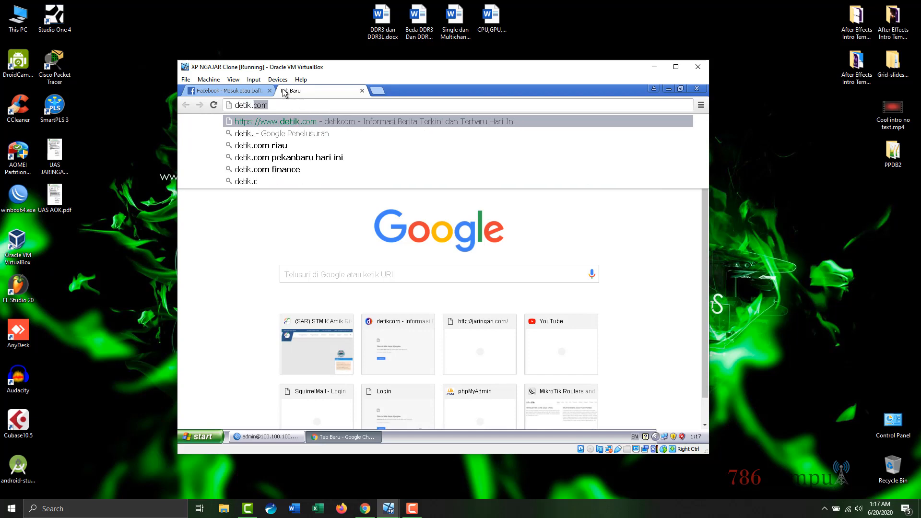
key("Return")
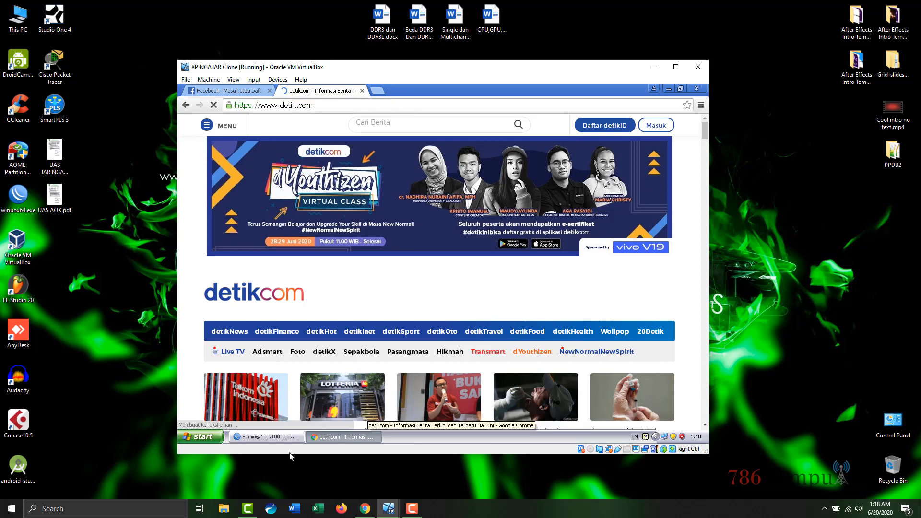
Switch to WinBox and reboot the MikroTik router
left_click(280, 436)
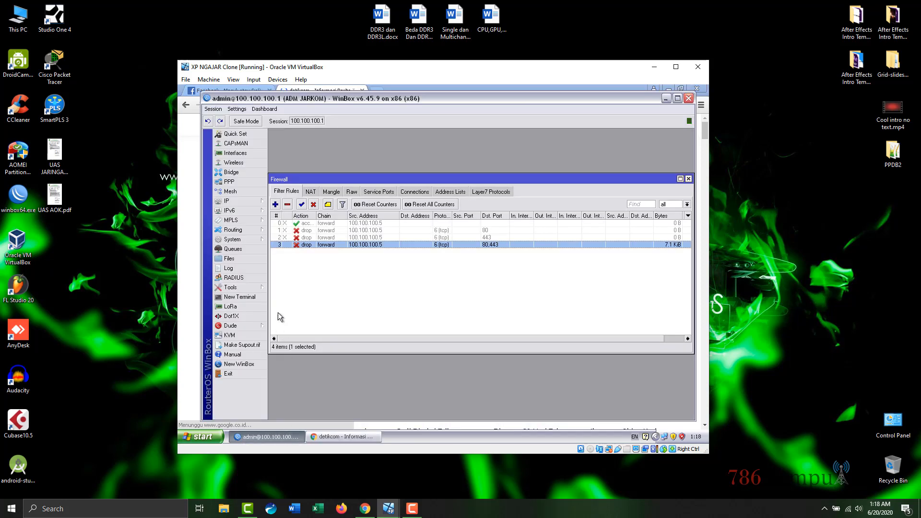
left_click(263, 241)
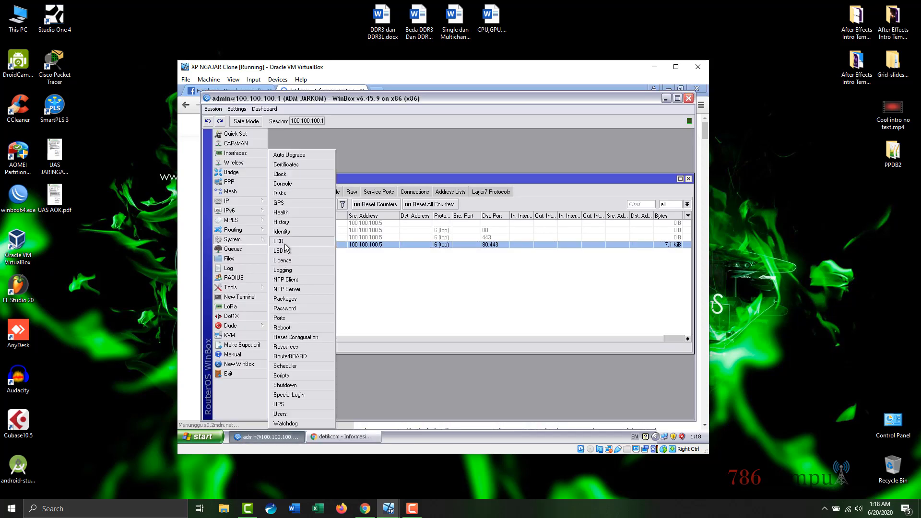
left_click(283, 327)
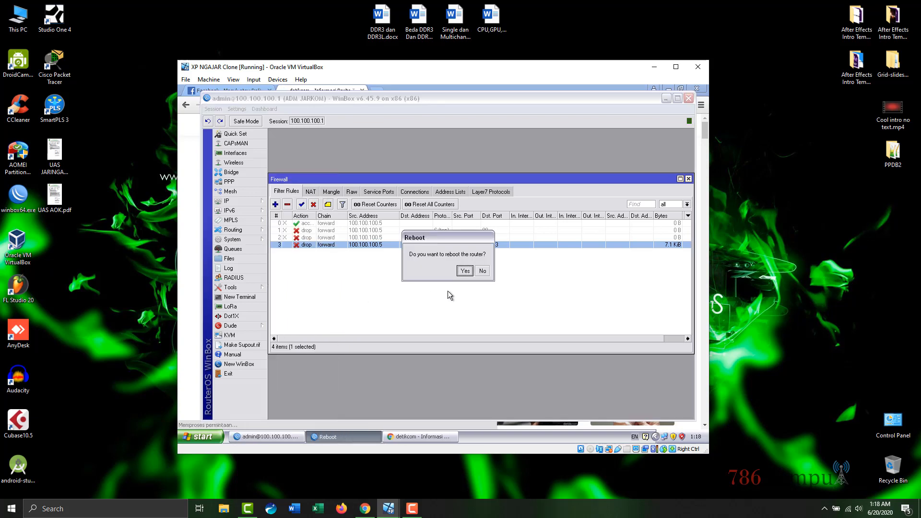
left_click(465, 271)
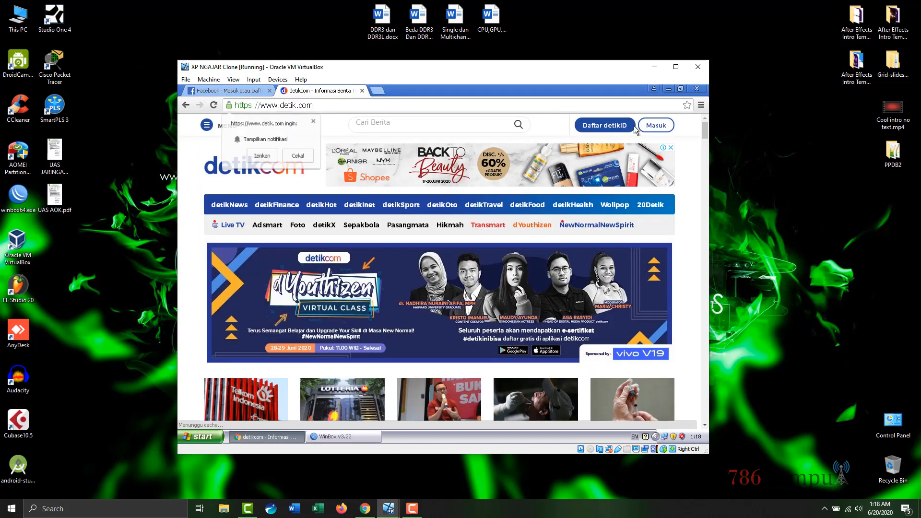
Close Chrome, check the MikroTik virtual machine's console for the finished reboot, and reconnect WinBox to 100.100.100.1
left_click(696, 90)
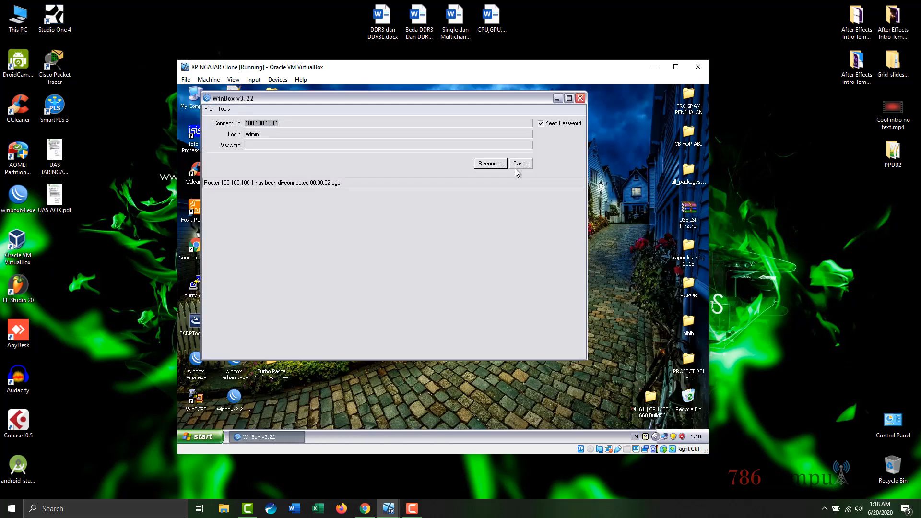
left_click_drag(475, 97, 533, 117)
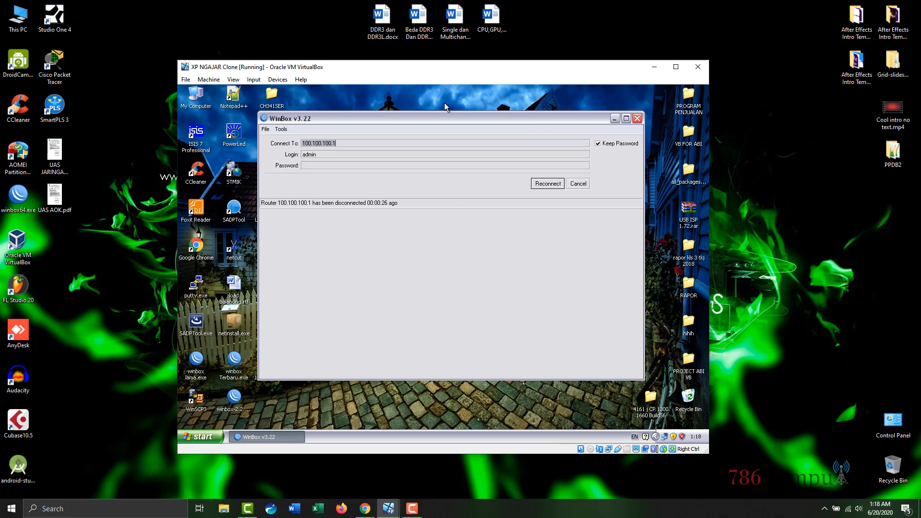
left_click(546, 186)
mouse_move(390, 509)
left_click(422, 477)
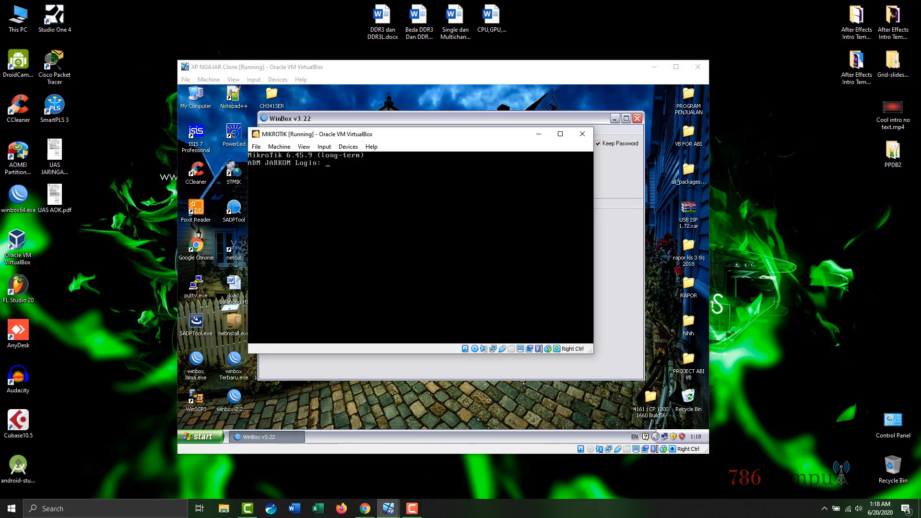
left_click(518, 120)
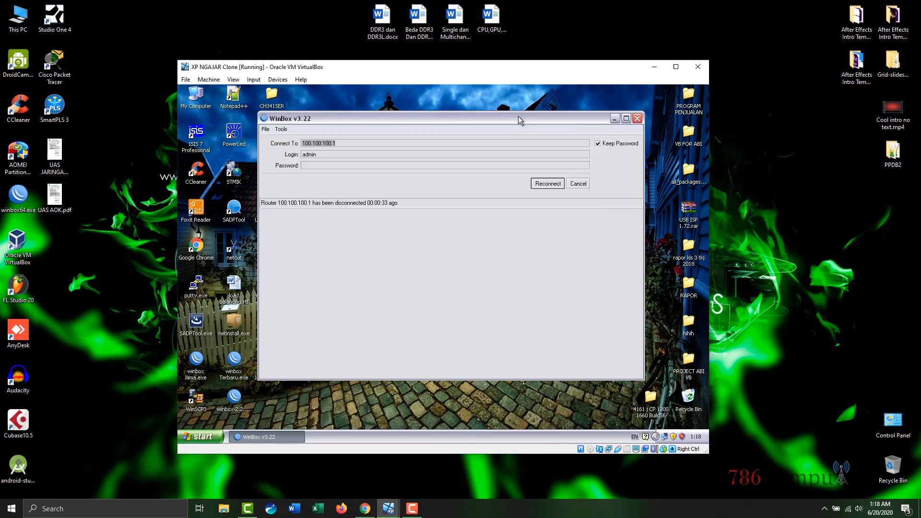
left_click(542, 183)
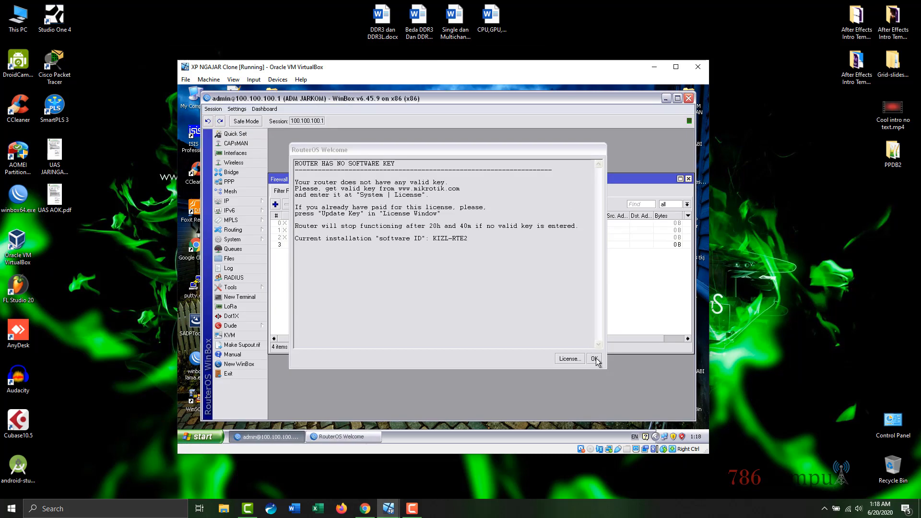
left_click(593, 358)
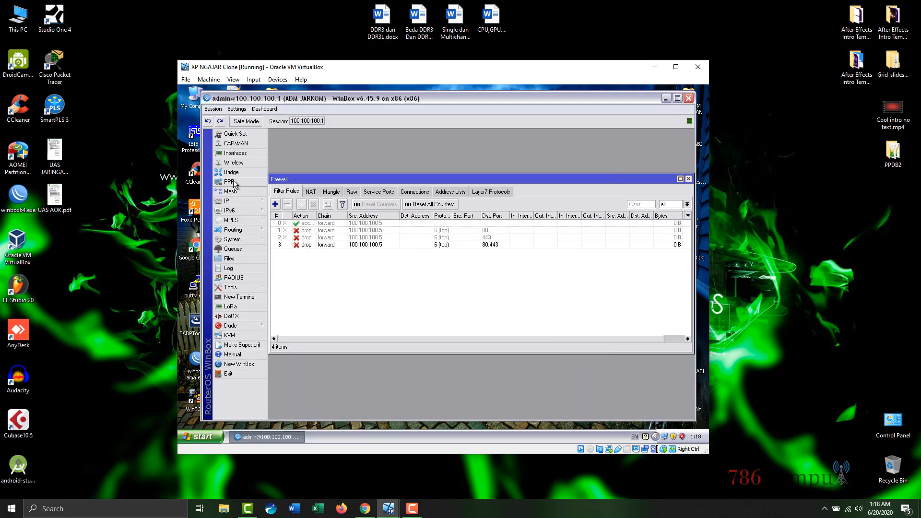
Correct the Content value of the drop rule for ports 80,443 to .detik.com and save the rule
left_click(243, 201)
left_click(334, 183)
double_click(318, 245)
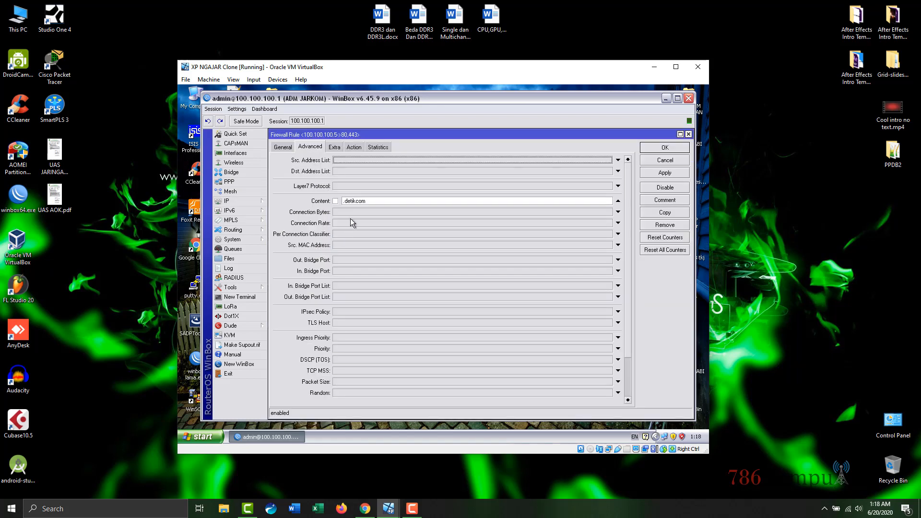
left_click(369, 201)
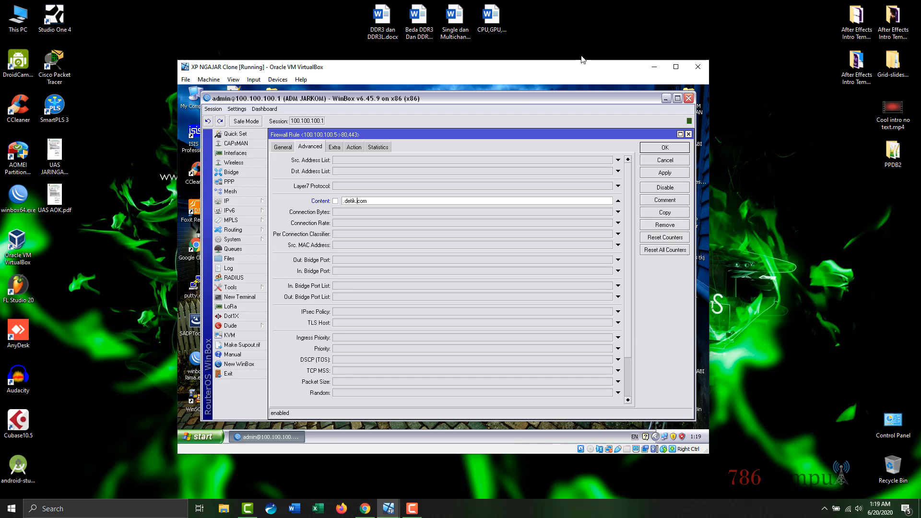
left_click(658, 175)
left_click(665, 148)
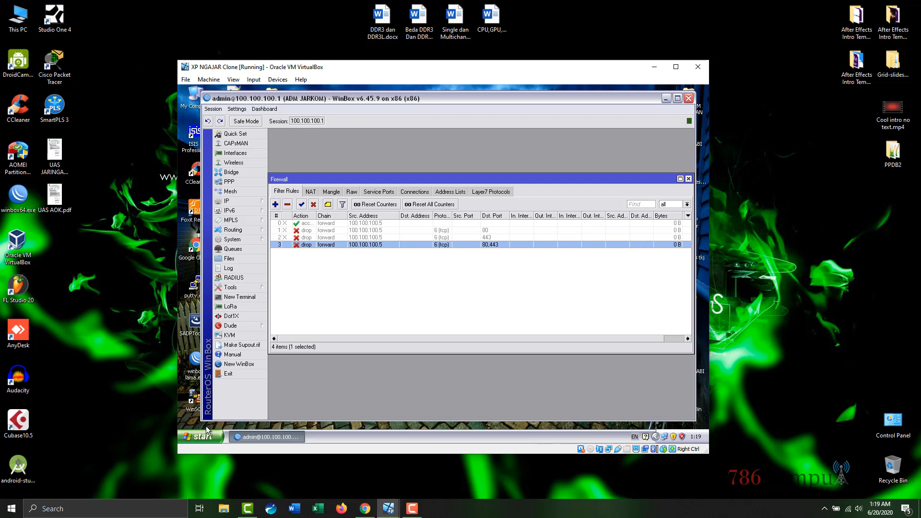
Start Chrome in the XP client again and load facebook.com to test access under the corrected rule
left_click(207, 431)
left_click(242, 238)
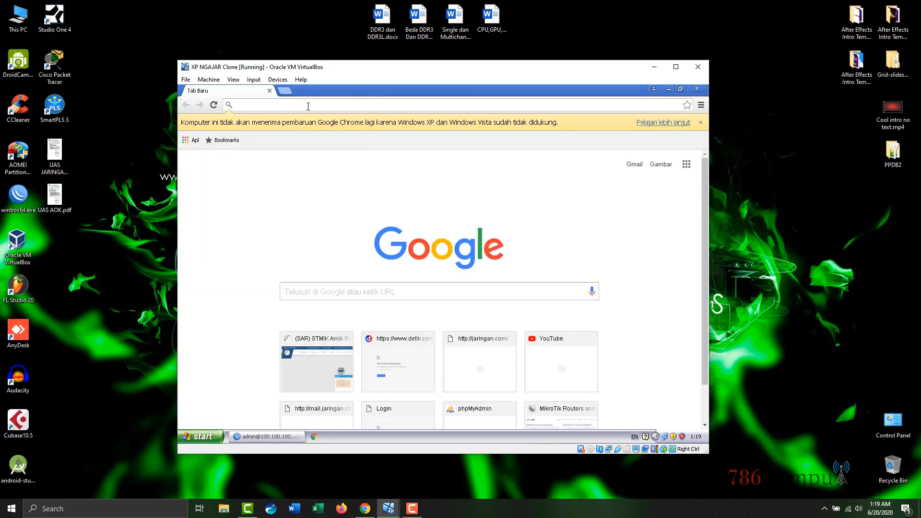
type("fax")
key("BackSpace")
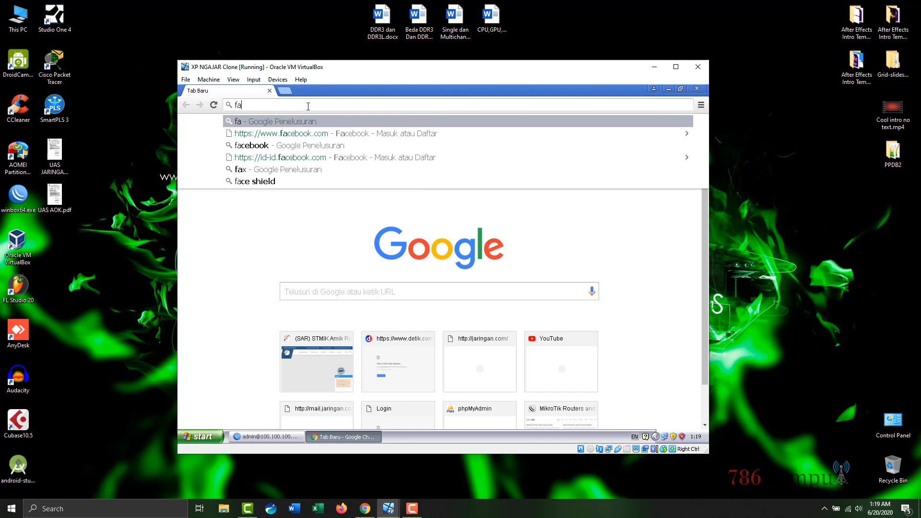
type("cebook.com")
key("Return")
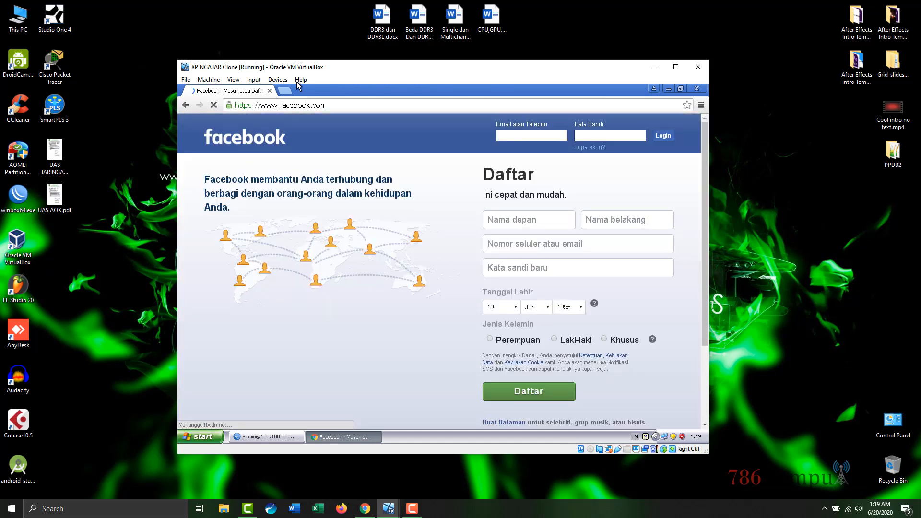
Open sar.ac.id in a new browser tab to test access to an unblocked site
left_click(284, 91)
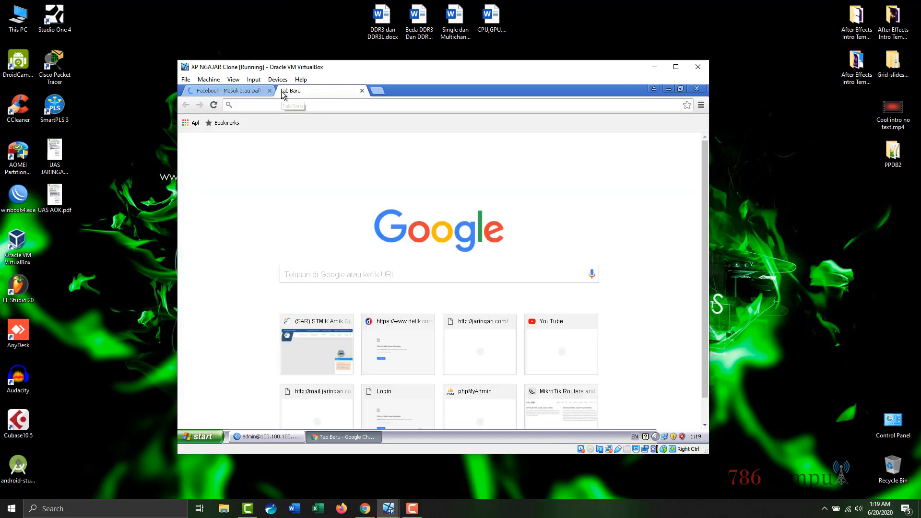
type("sar.ac.id")
key("Return")
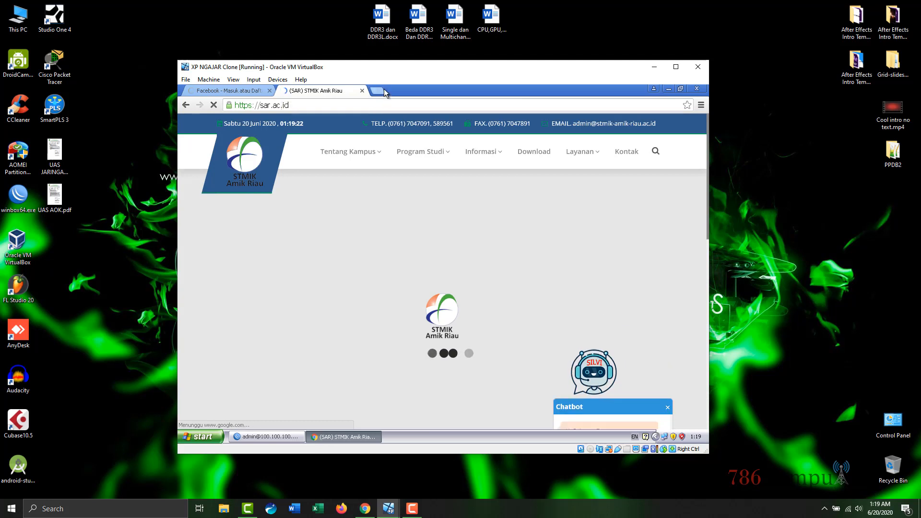
Try to load detik.com in another new tab and compare it with the sar.ac.id tab
left_click(381, 90)
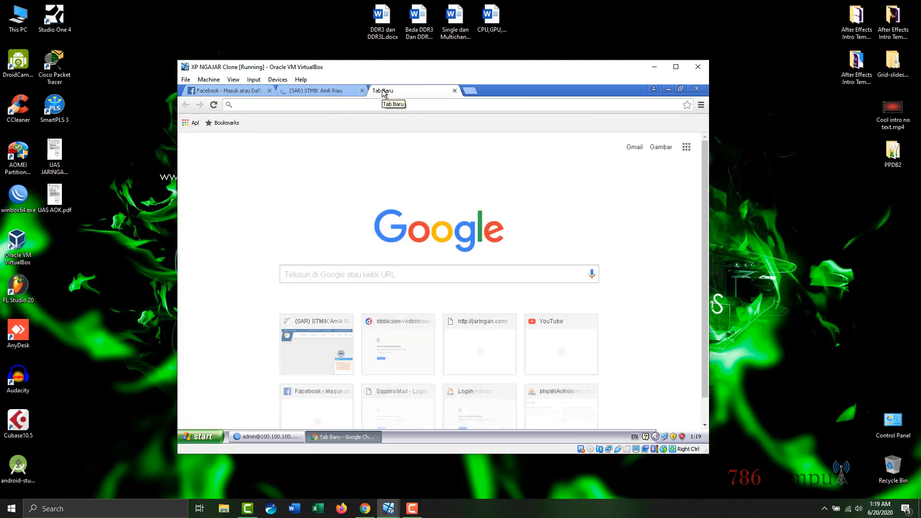
type("detik")
key("Return")
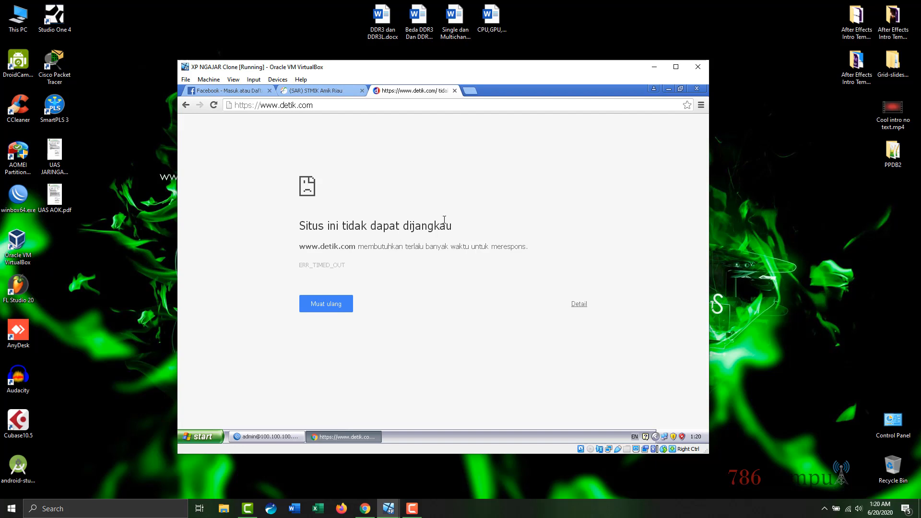
left_click(326, 91)
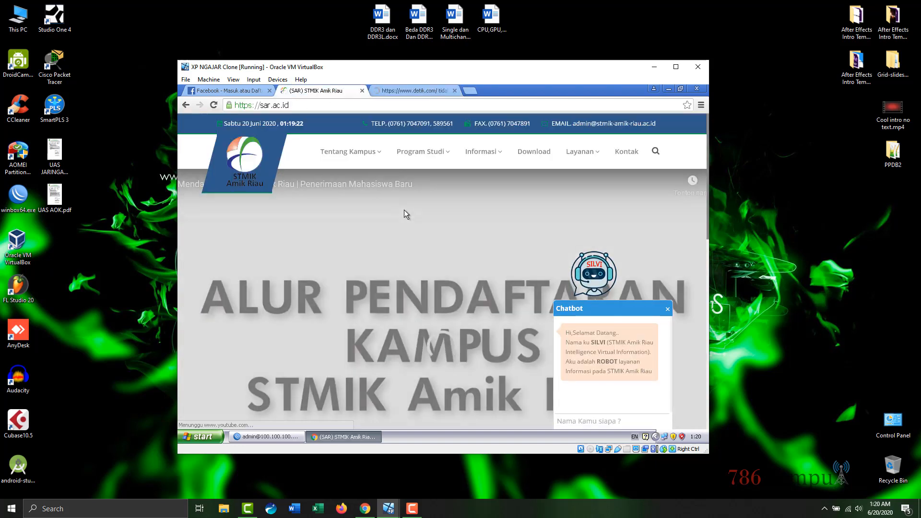
Browse the sar.ac.id home page from top to bottom and back, and close its chatbot window
scroll(413, 251, "down", 2)
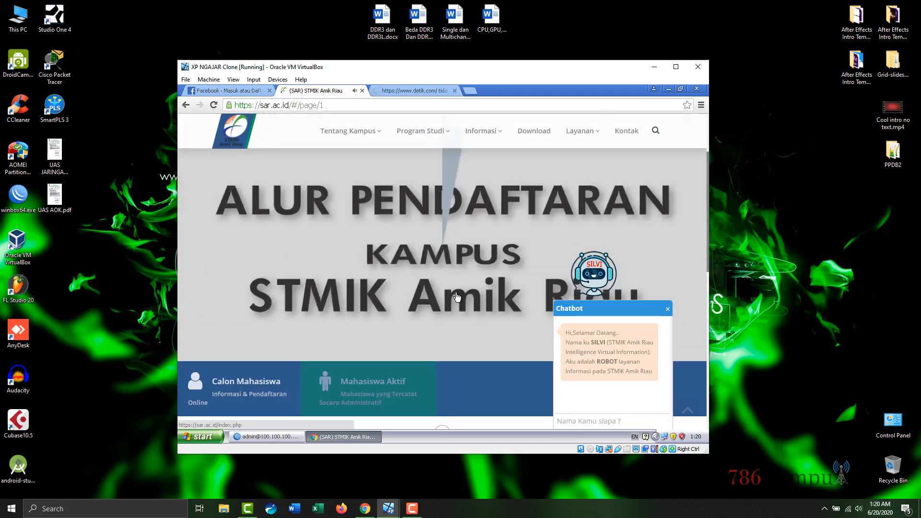
scroll(456, 290, "up", 1)
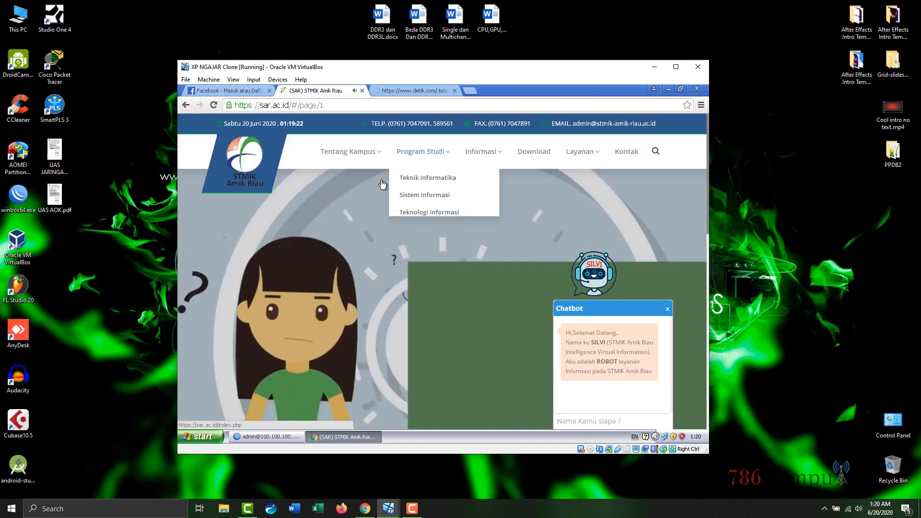
scroll(382, 185, "down", 1)
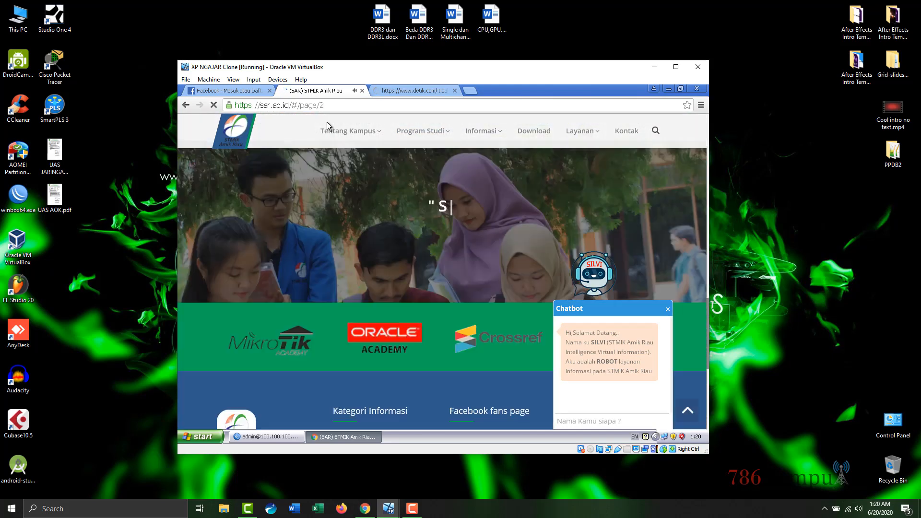
scroll(402, 233, "up", 10)
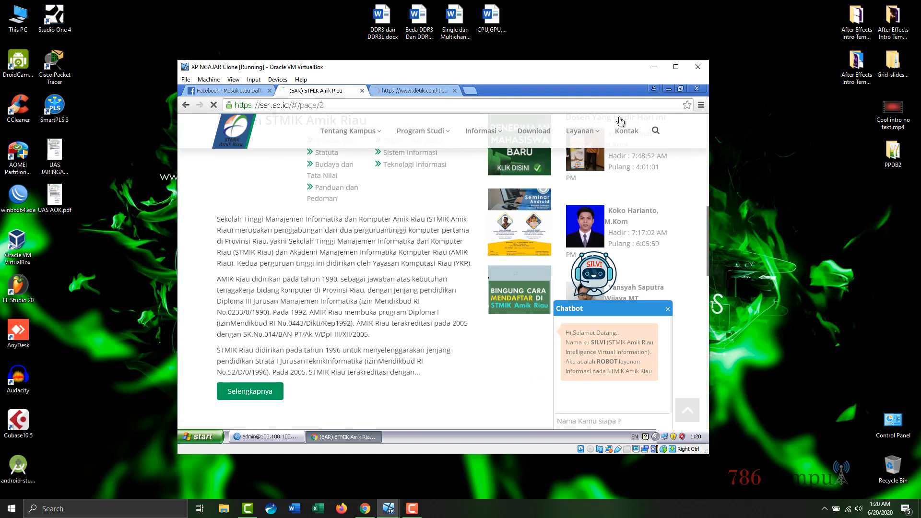
mouse_move(422, 163)
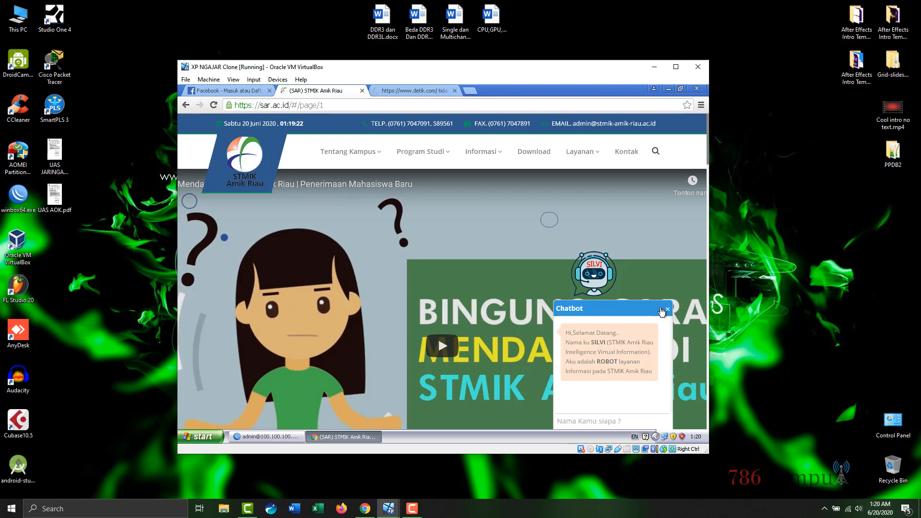
left_click(668, 312)
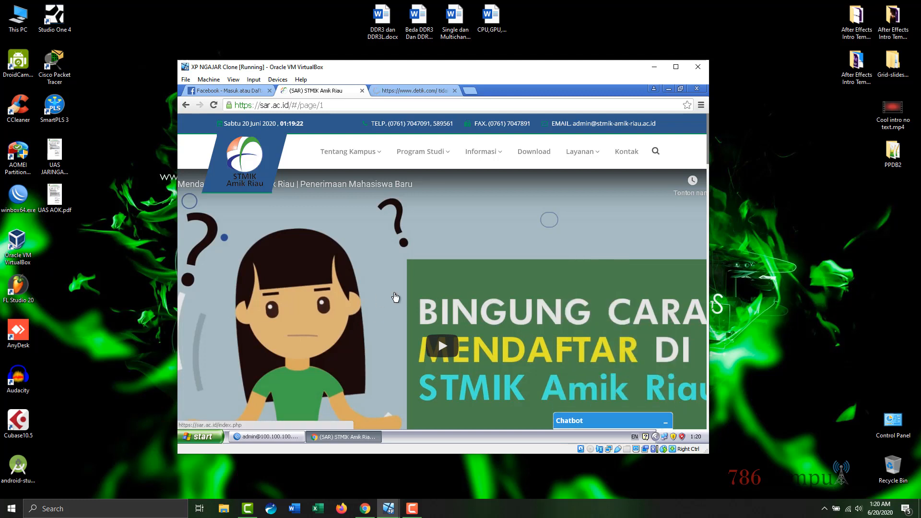
Compare the open Facebook, sar.ac.id and detik.com tabs to check which sites load on the client
left_click(261, 92)
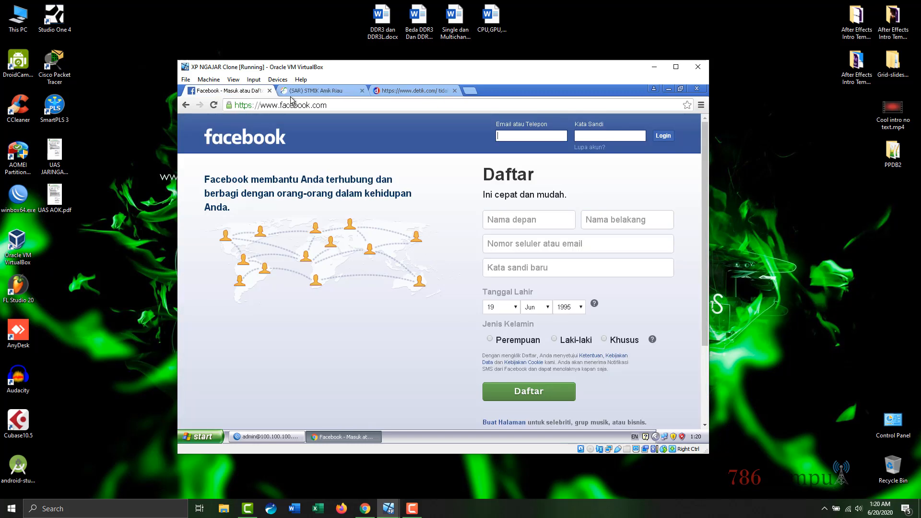
left_click(321, 92)
left_click(438, 92)
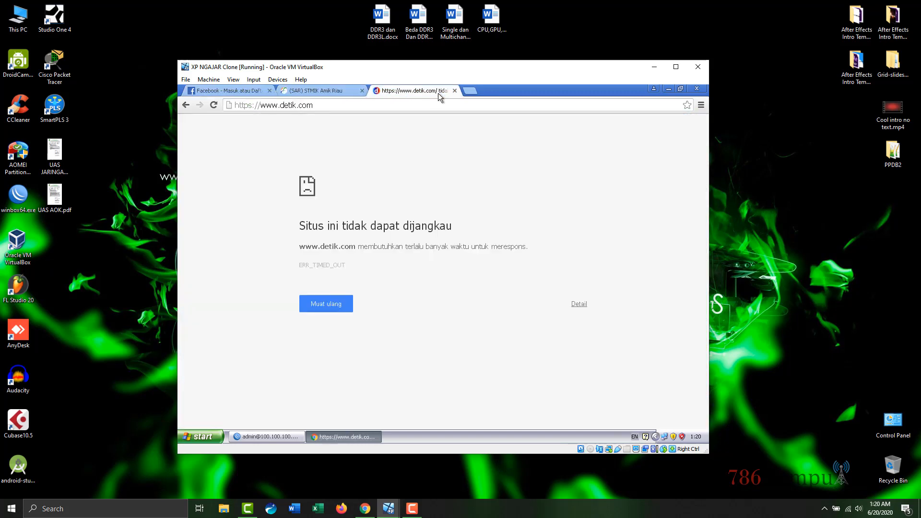
Switch to WinBox, review the Content setting of the drop rule for ports 80,443, and close the rule
left_click(276, 437)
left_click(352, 264)
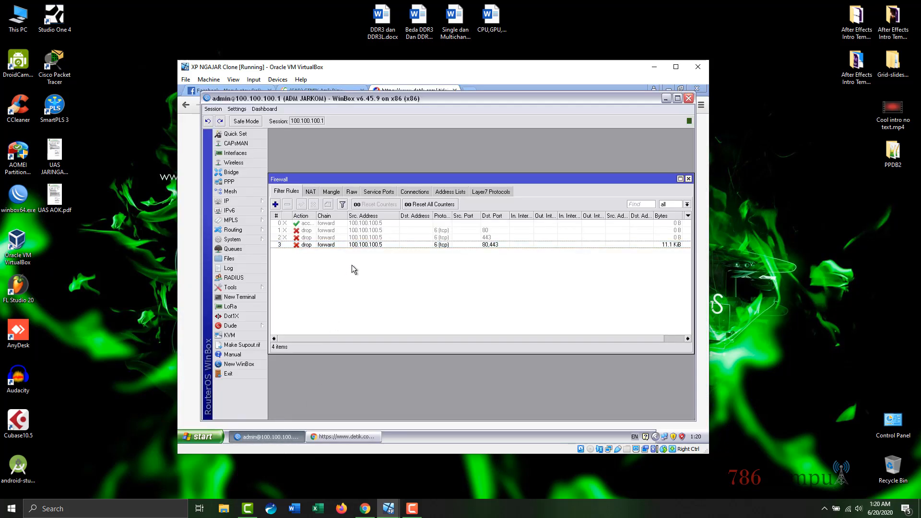
left_click(364, 245)
double_click(364, 246)
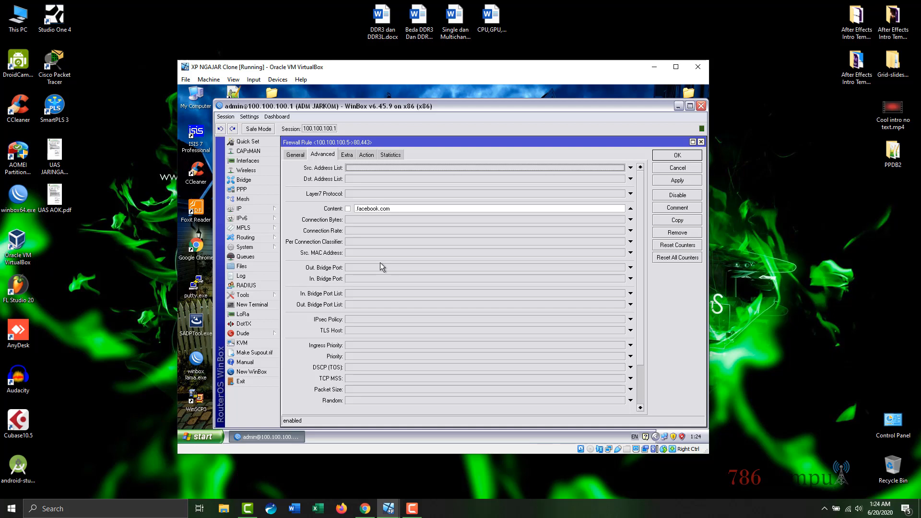
left_click(661, 157)
Examine the blank form for a new firewall Layer7 protocol, including its Regexp area, and dismiss it without saving
left_click(489, 203)
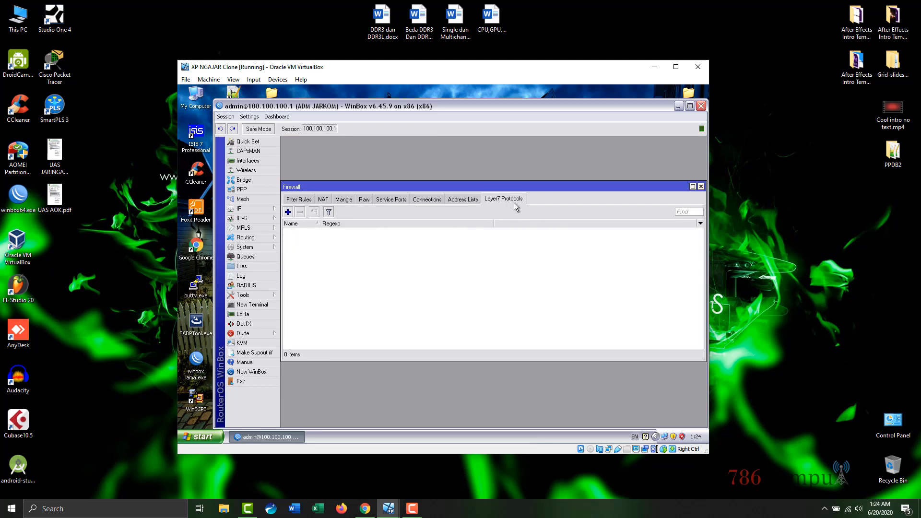
left_click(288, 212)
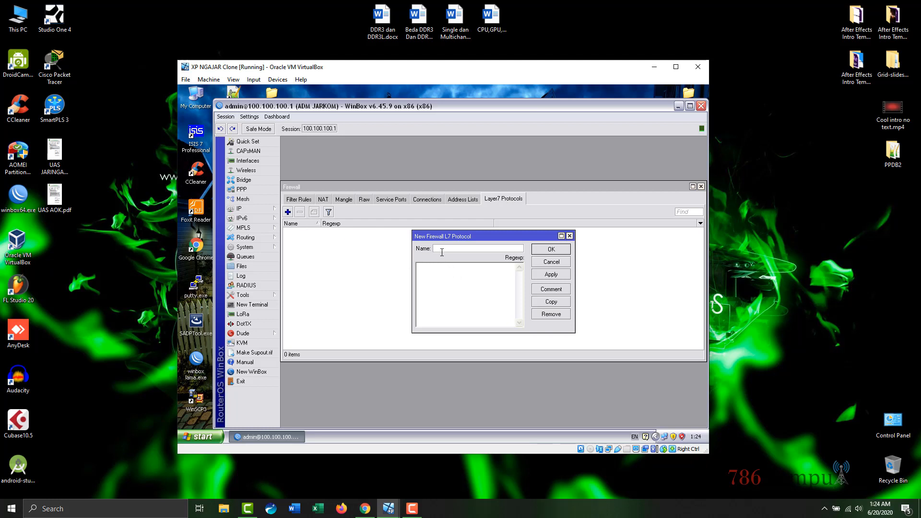
left_click(439, 288)
left_click(542, 262)
Reopen the drop rule for ports 80,443 from the filter rules to review its advanced settings, and reposition the WinBox window
left_click(300, 199)
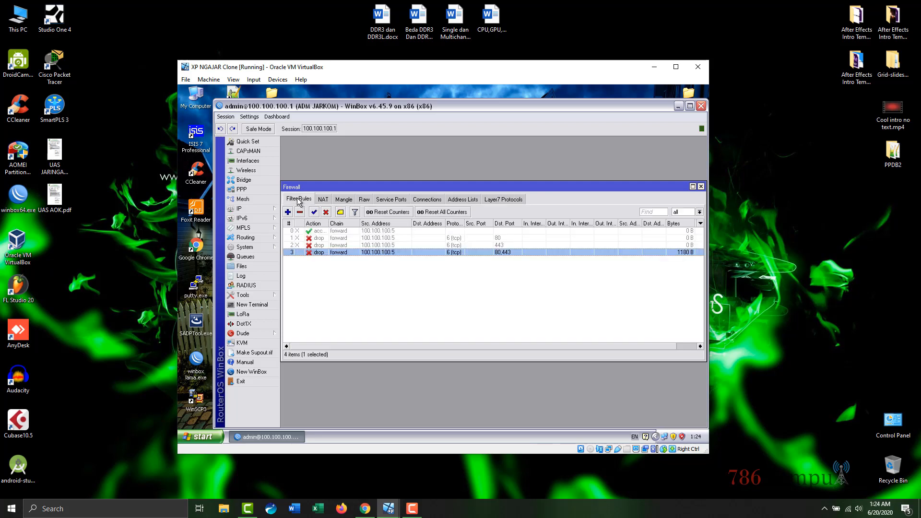
double_click(348, 252)
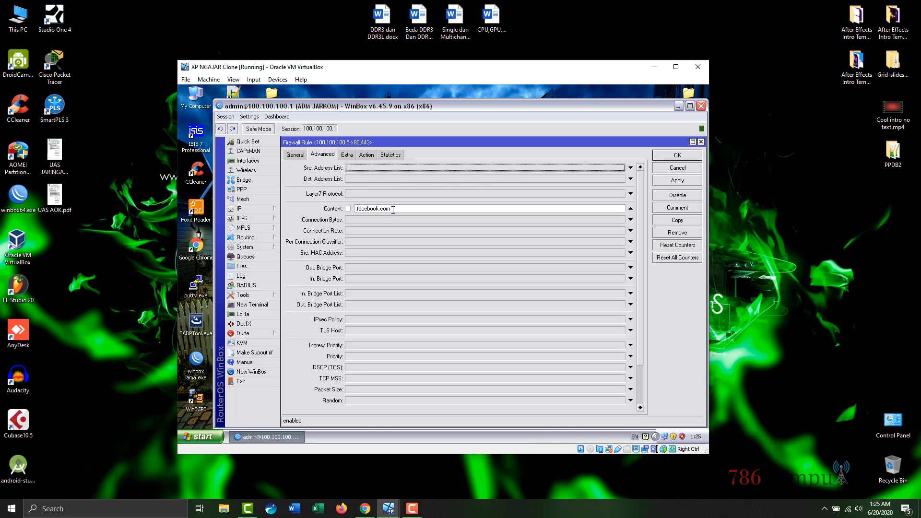
left_click_drag(390, 107, 370, 99)
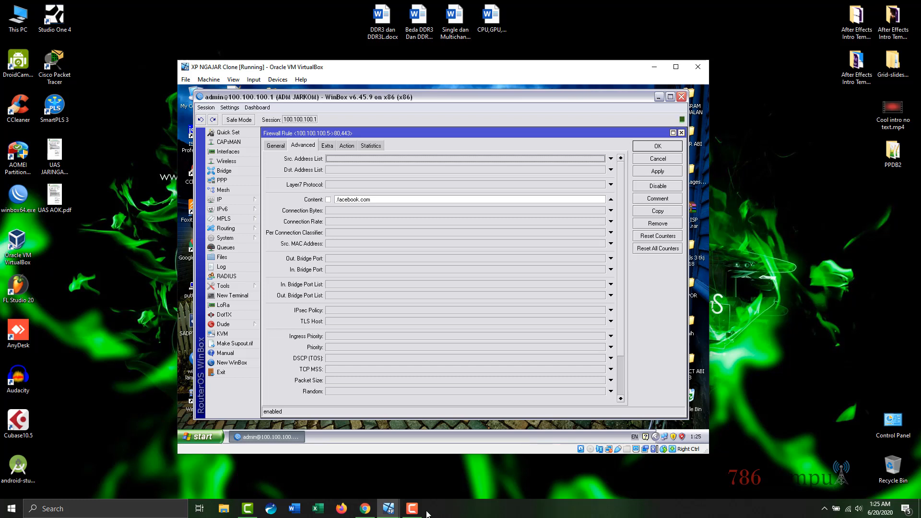
left_click(411, 509)
left_click_drag(881, 266, 784, 292)
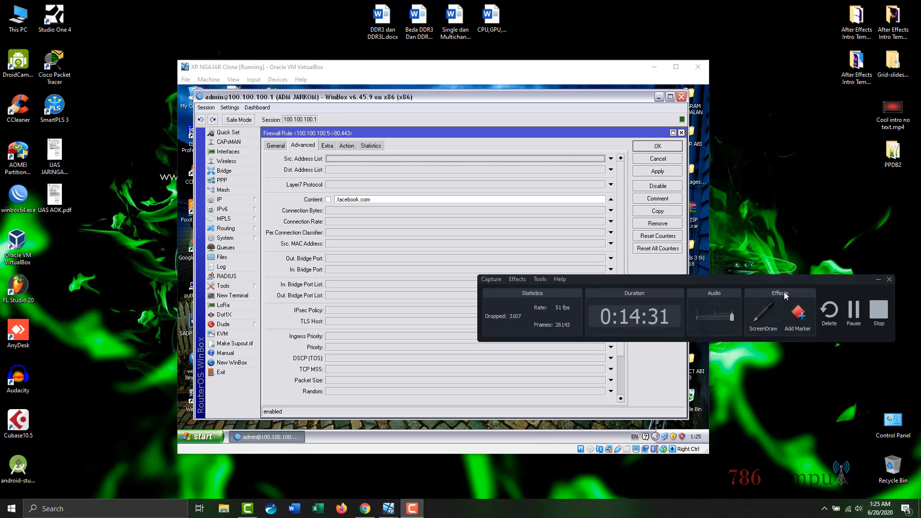